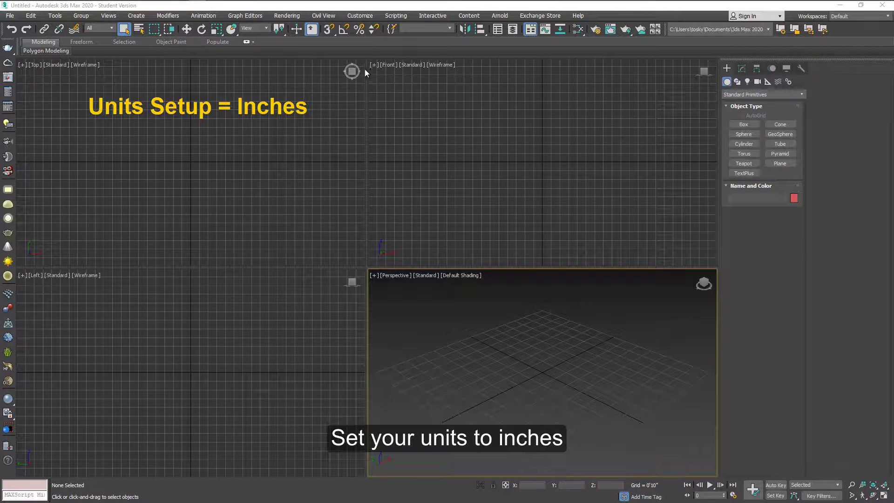
# Set the display units to US Standard feet with fractional inches at 1/16 precision, with inches as the system unit.
pyautogui.click(359, 17)
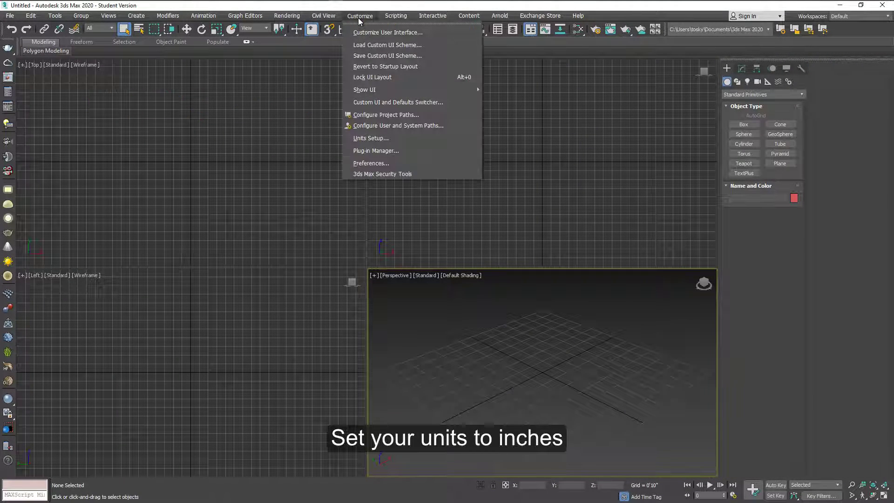
pyautogui.click(370, 137)
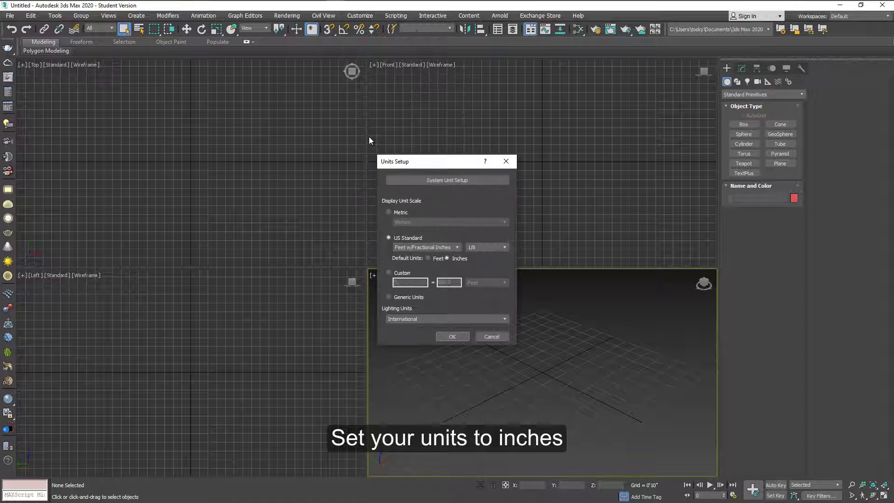
pyautogui.click(454, 181)
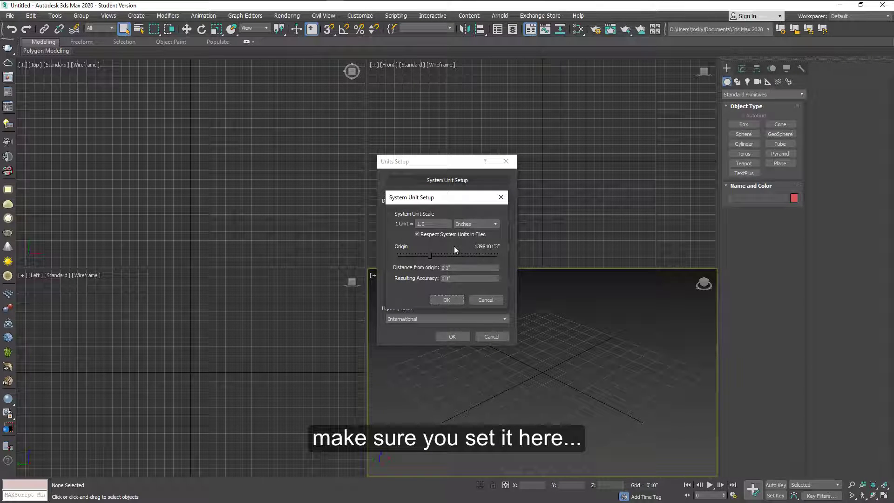
pyautogui.click(447, 299)
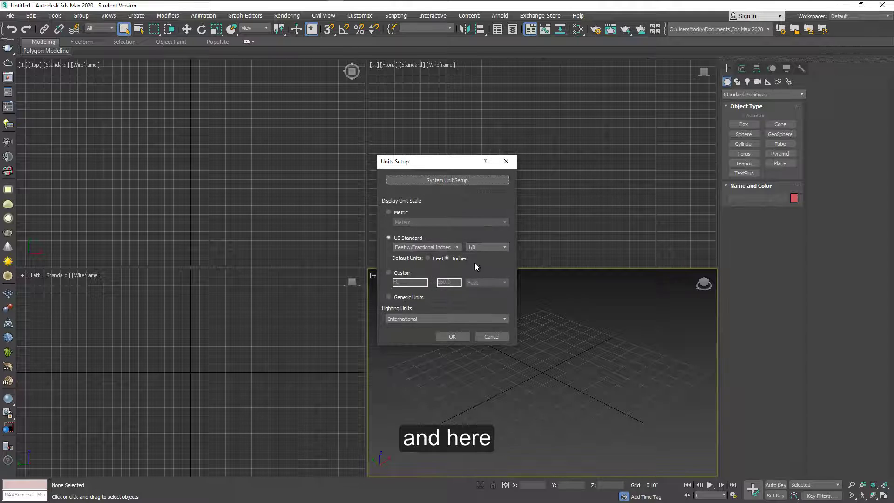
pyautogui.click(505, 247)
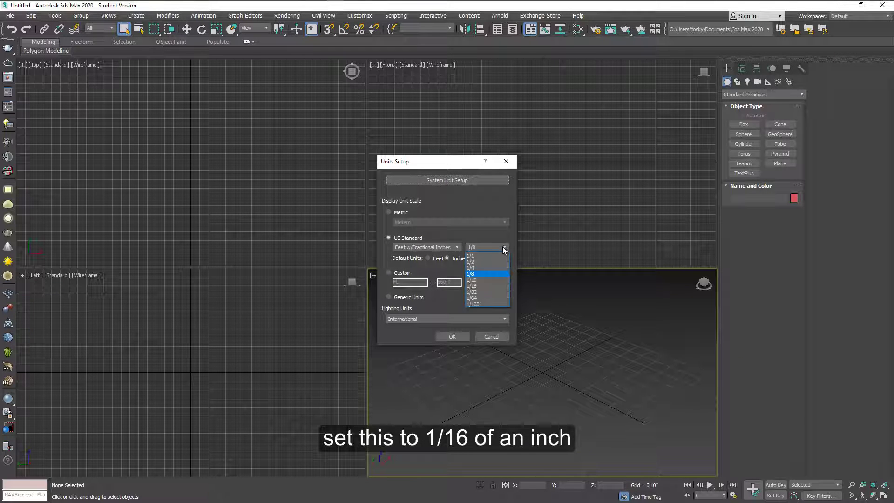
pyautogui.click(477, 285)
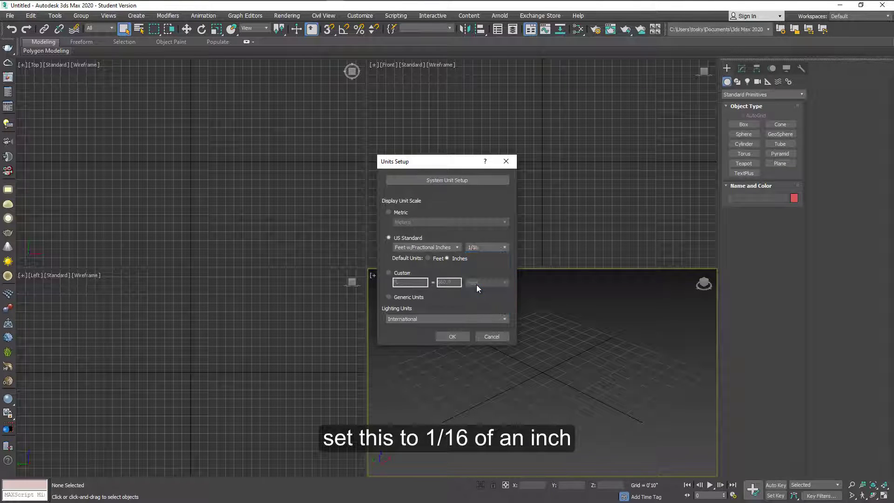
pyautogui.click(457, 337)
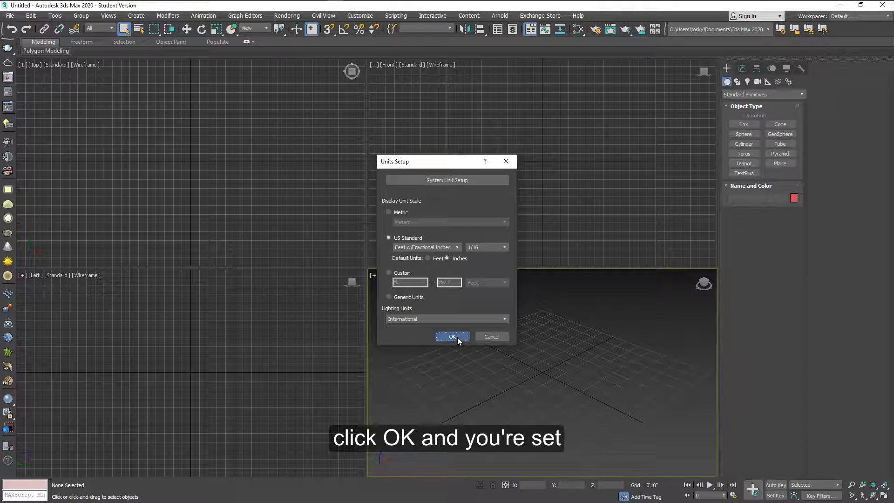
# Turn off random color assignment and use light blue as the color for new objects.
pyautogui.click(794, 198)
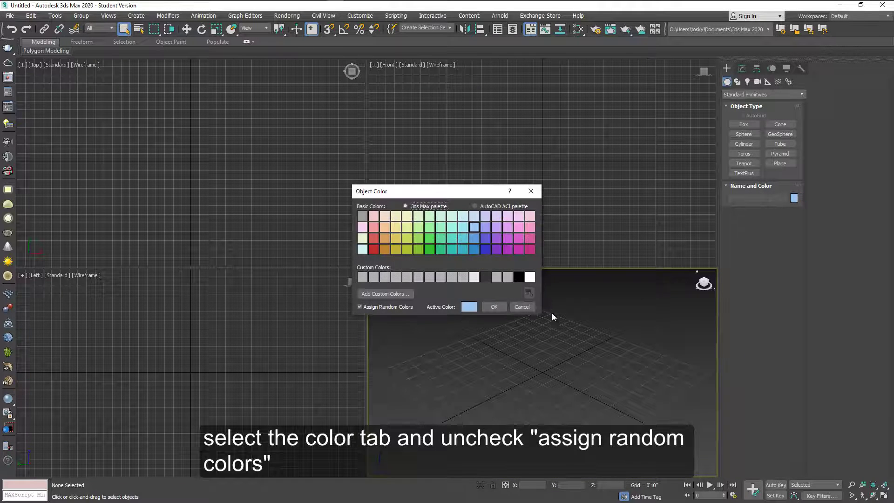
pyautogui.click(362, 305)
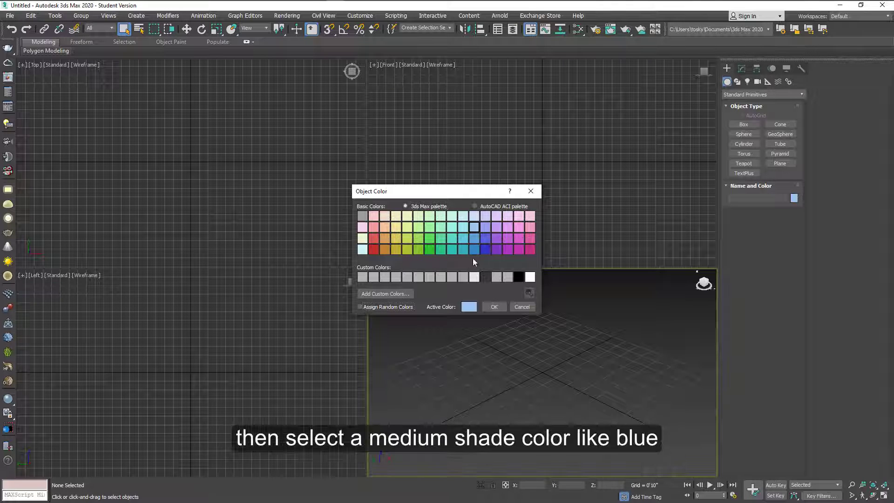
pyautogui.click(494, 307)
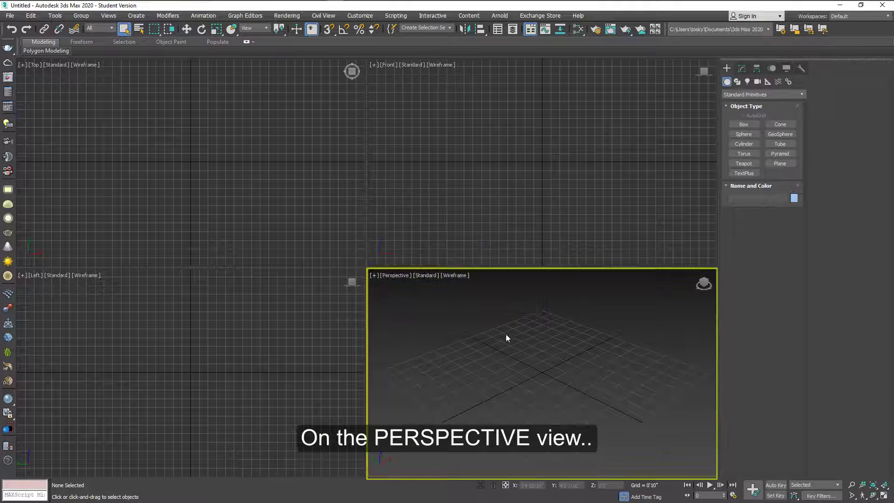
# Create an overall-size box at the origin, 26.5 inches long, 21.75 inches wide and 33 inches high.
pyautogui.click(743, 124)
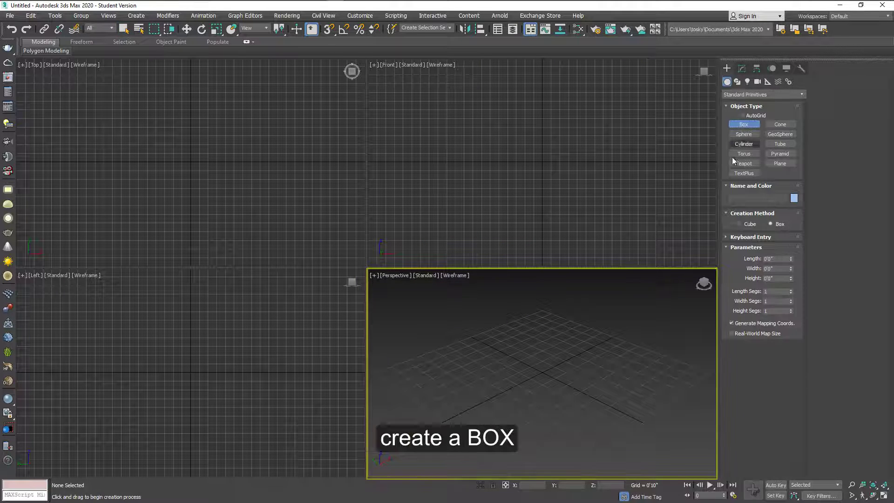
pyautogui.click(742, 237)
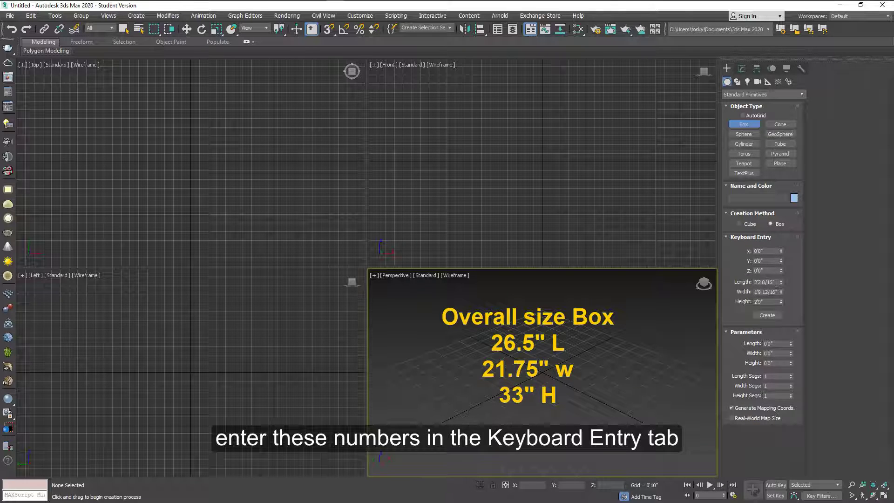
pyautogui.doubleClick(777, 283)
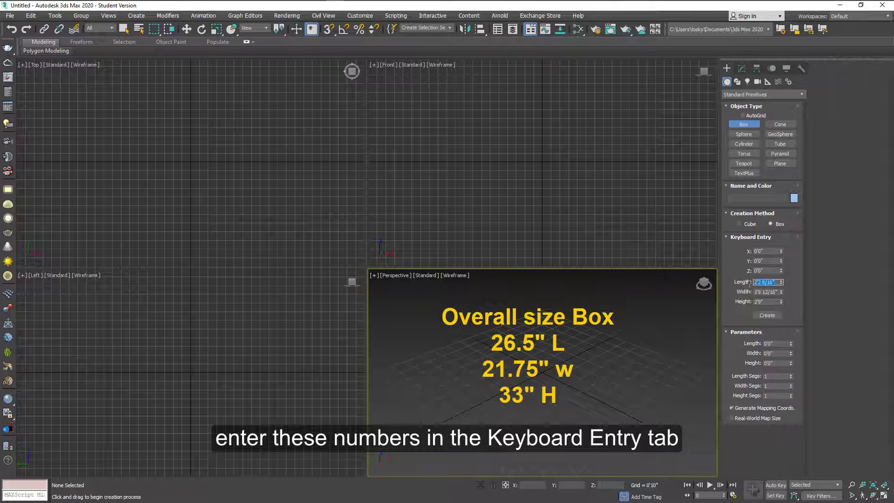
pyautogui.doubleClick(775, 292)
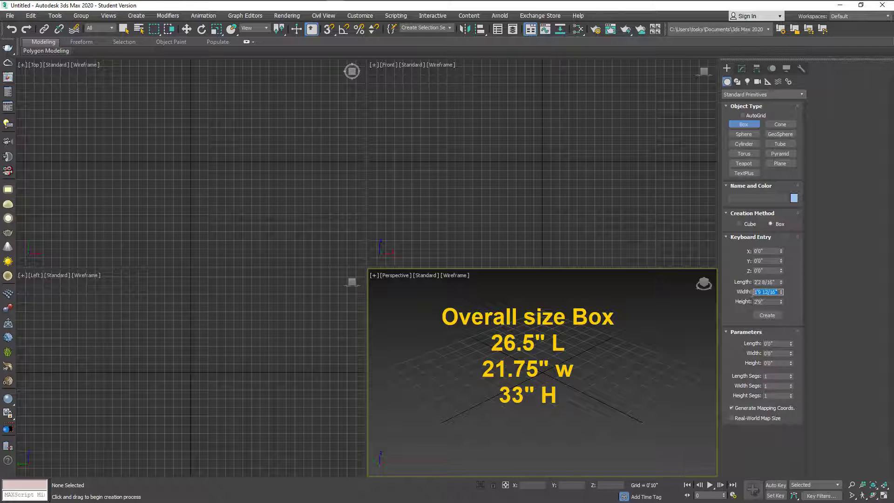
pyautogui.doubleClick(760, 302)
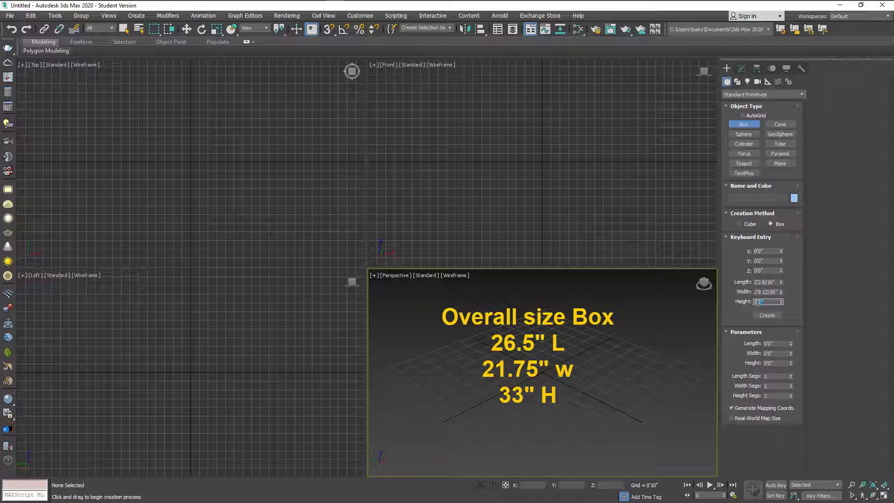
pyautogui.click(768, 314)
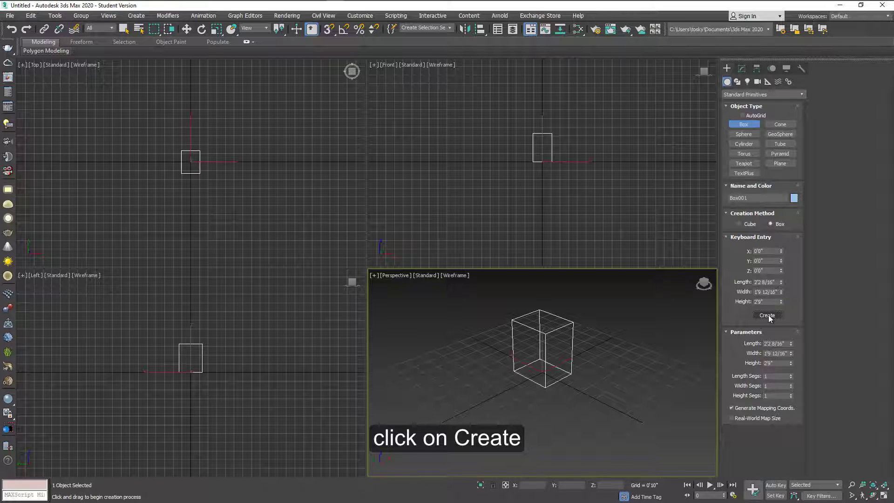
pyautogui.press('q')
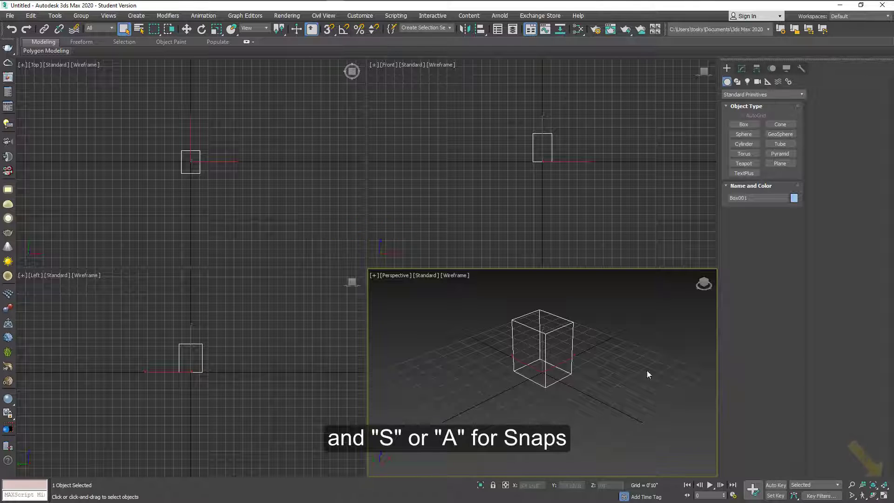
# Fit the box in all viewports and rotate the Perspective view to match the chair angle in the photo recepchair.jpg.
pyautogui.click(884, 486)
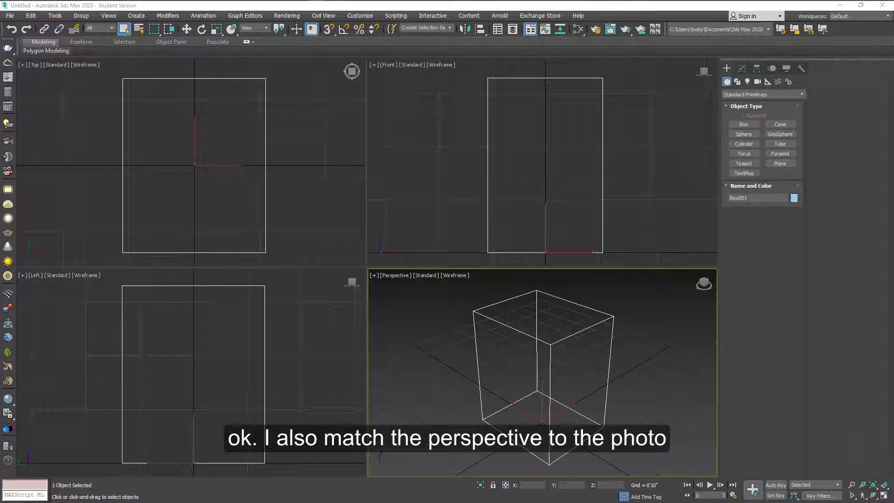
pyautogui.moveTo(0, 103); pyautogui.dragTo(318, 88)
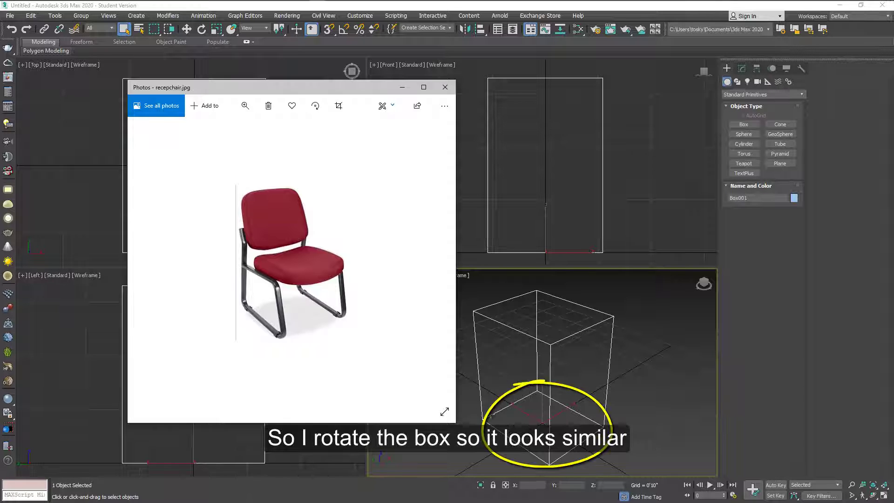
pyautogui.click(560, 385)
pyautogui.press('w')
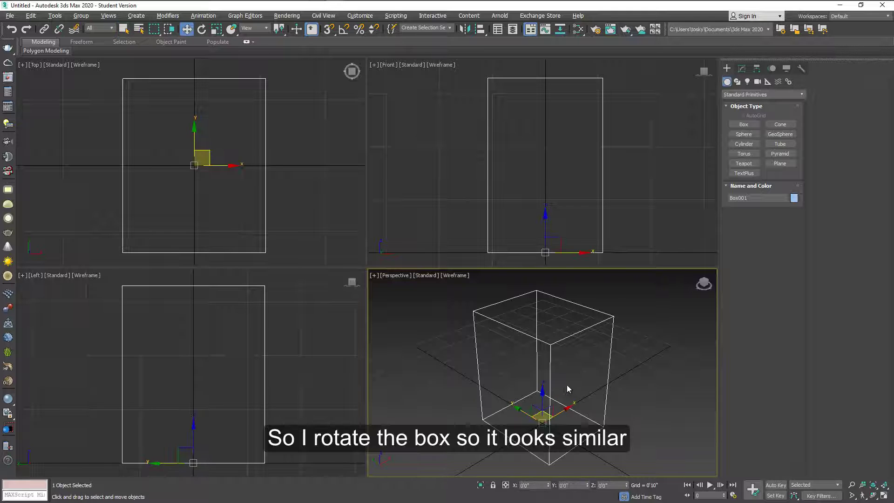
pyautogui.keyDown('alt'); pyautogui.moveTo(566, 384); pyautogui.dragTo(555, 379, button='middle'); pyautogui.keyUp('alt')
pyautogui.hotkey('alt', 'Tab')
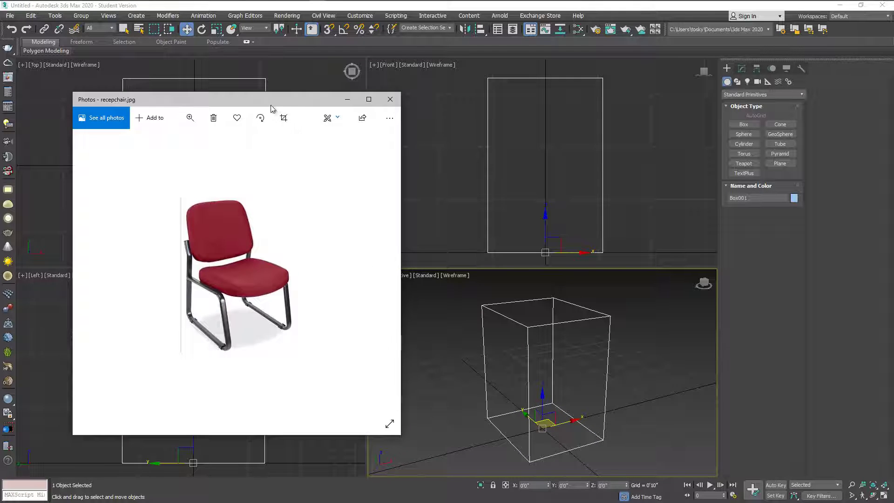
pyautogui.hotkey('alt', 'Tab')
# Start a new box for the seat in the Top view, 19 inches long, 20 inches wide and 3 inches high.
pyautogui.rightClick(357, 185)
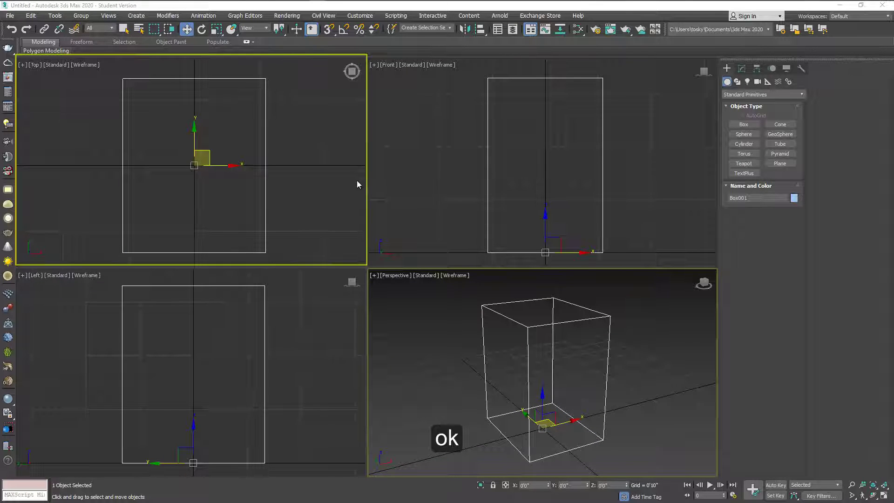
pyautogui.click(356, 184)
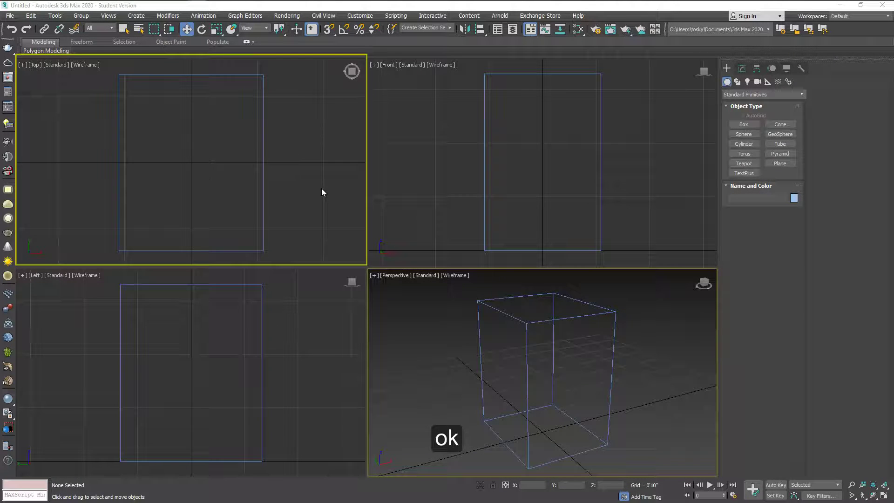
pyautogui.click(738, 124)
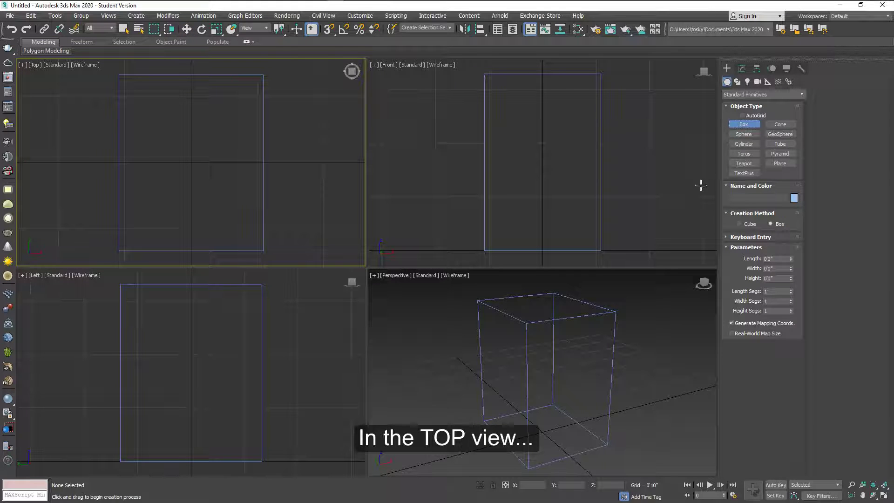
pyautogui.click(734, 237)
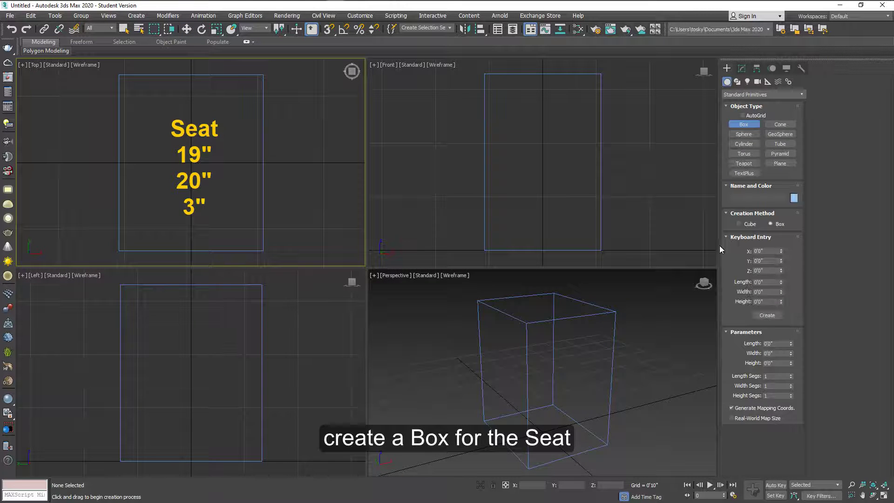
pyautogui.click(767, 281)
pyautogui.write('19')
pyautogui.press('Tab')
pyautogui.write('20')
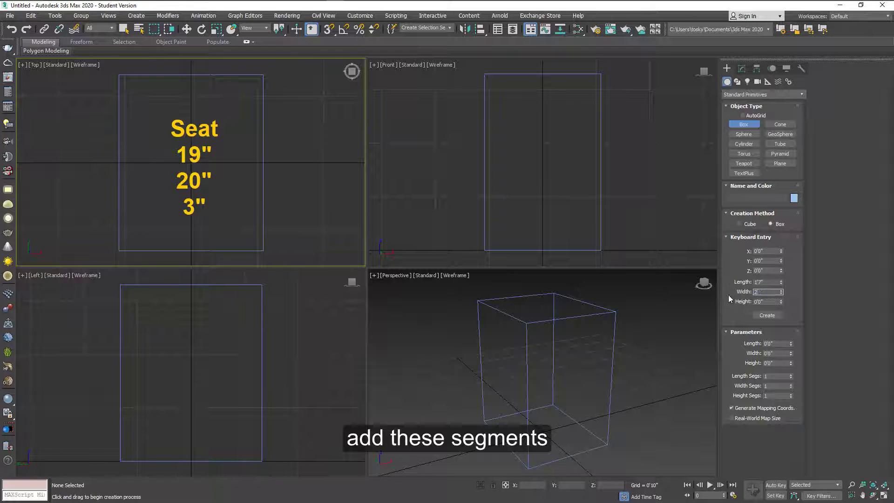
pyautogui.click(756, 301)
pyautogui.write('3')
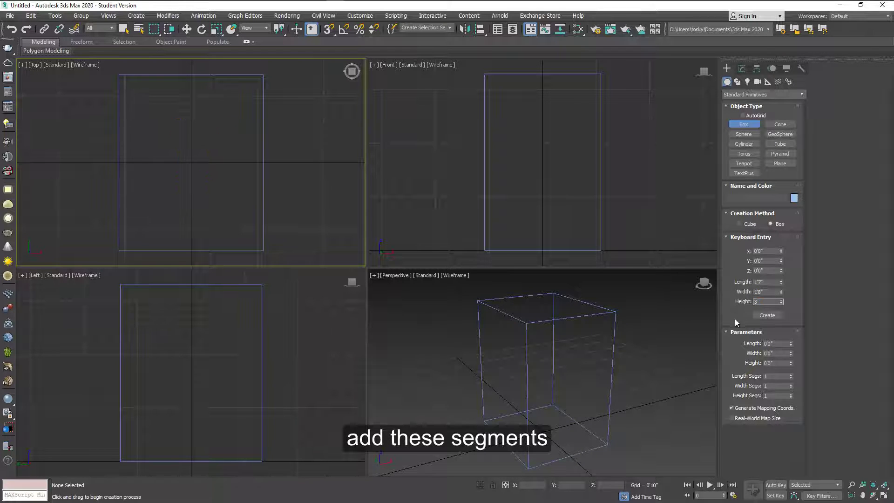
# Give the seat box 5 length, 5 width and 2 height segments and create it at the origin.
pyautogui.click(767, 375)
pyautogui.write('5')
pyautogui.click(767, 387)
pyautogui.write('5')
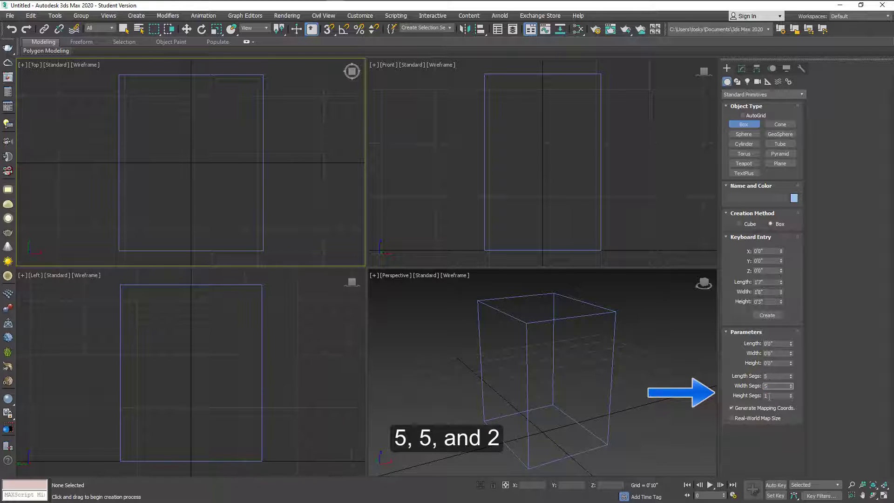
pyautogui.press('Tab')
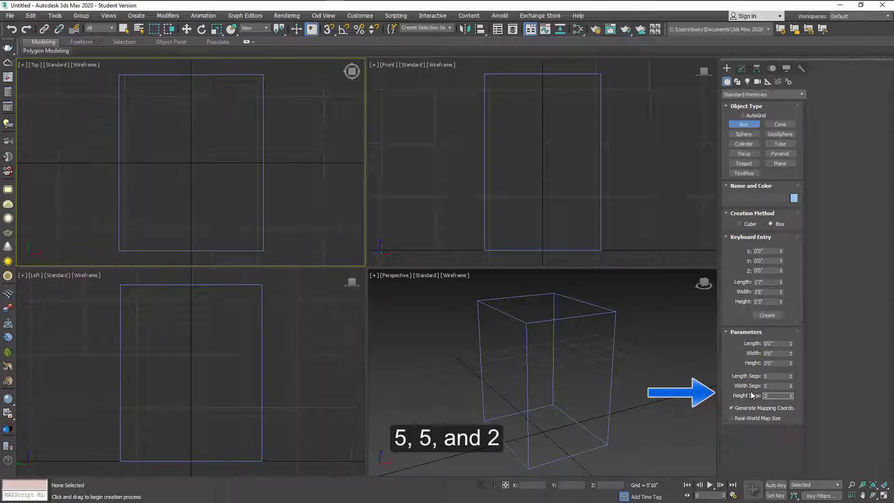
pyautogui.click(768, 315)
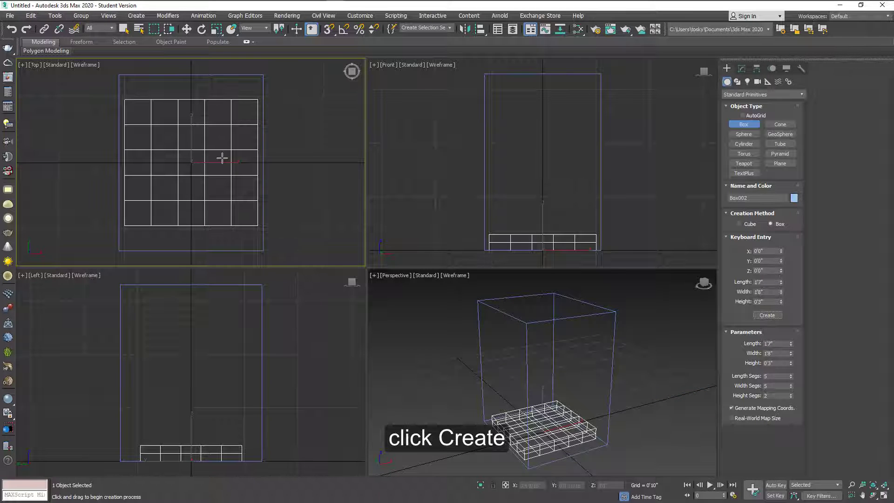
# Move the seat box about 3 11/16 inches to the front edge of the overall box and convert it to an Editable Poly.
pyautogui.press('w')
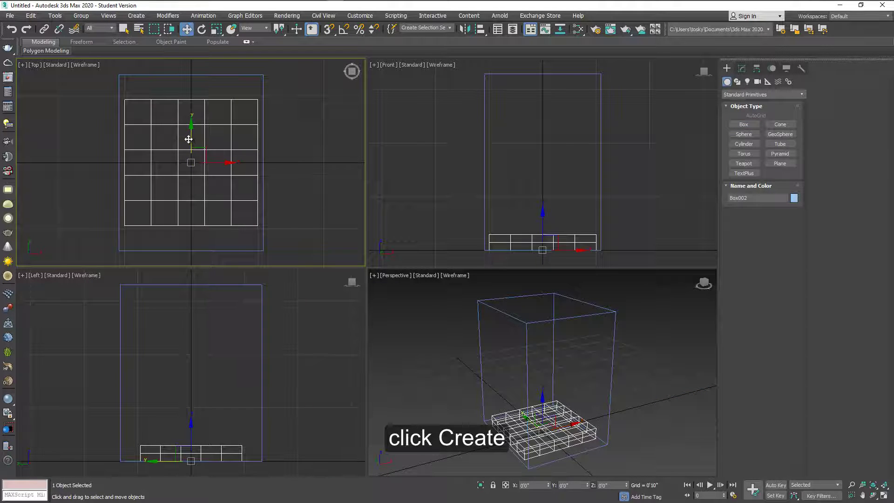
pyautogui.moveTo(189, 140); pyautogui.dragTo(187, 168)
pyautogui.rightClick(186, 164)
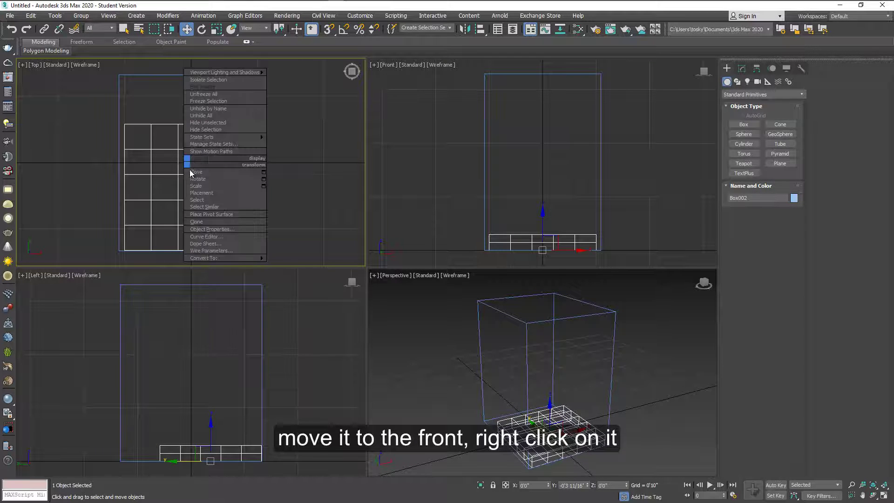
pyautogui.moveTo(257, 260)
pyautogui.click(291, 265)
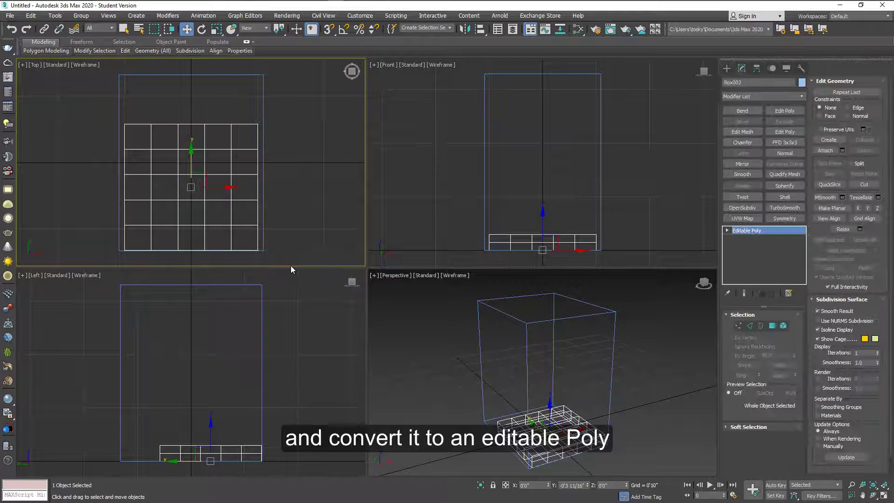
# In the Top view, shift the seat's second vertex row from the front slightly back, and the outer vertices of the three front rows back too.
pyautogui.click(738, 325)
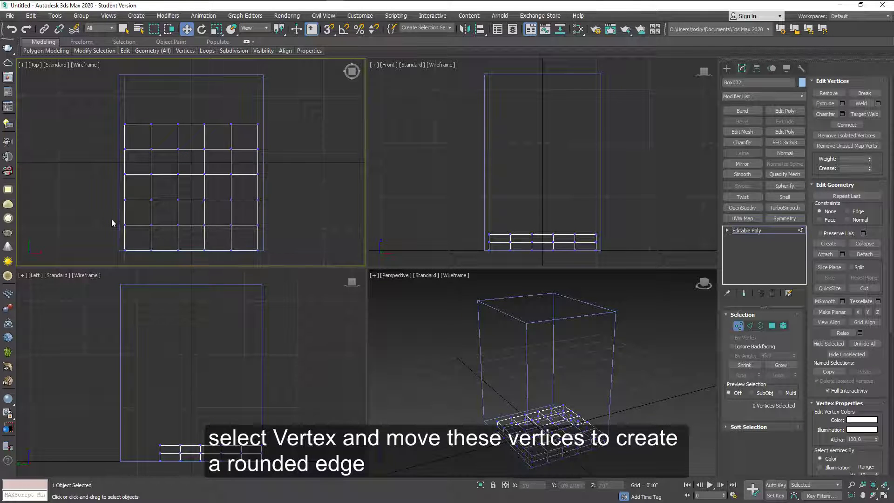
pyautogui.moveTo(112, 219); pyautogui.dragTo(273, 239)
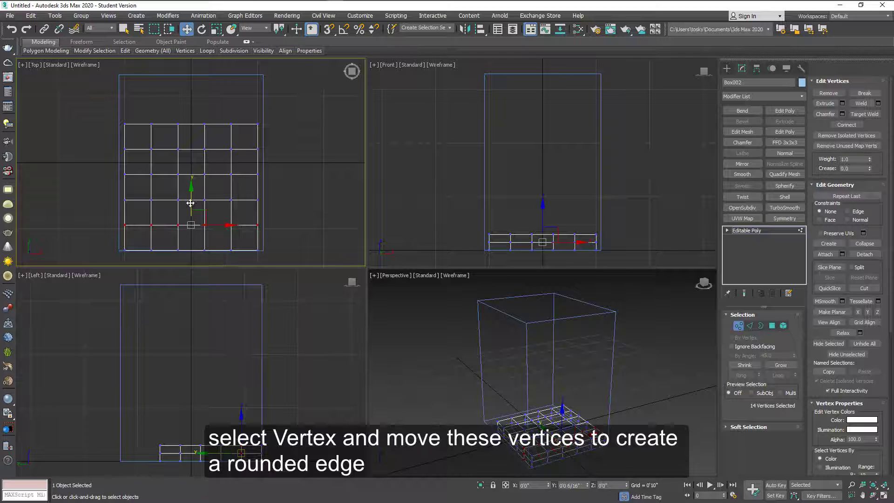
pyautogui.moveTo(150, 225); pyautogui.dragTo(150, 219)
pyautogui.moveTo(114, 191); pyautogui.dragTo(138, 259)
pyautogui.moveTo(267, 184); pyautogui.dragTo(252, 261)
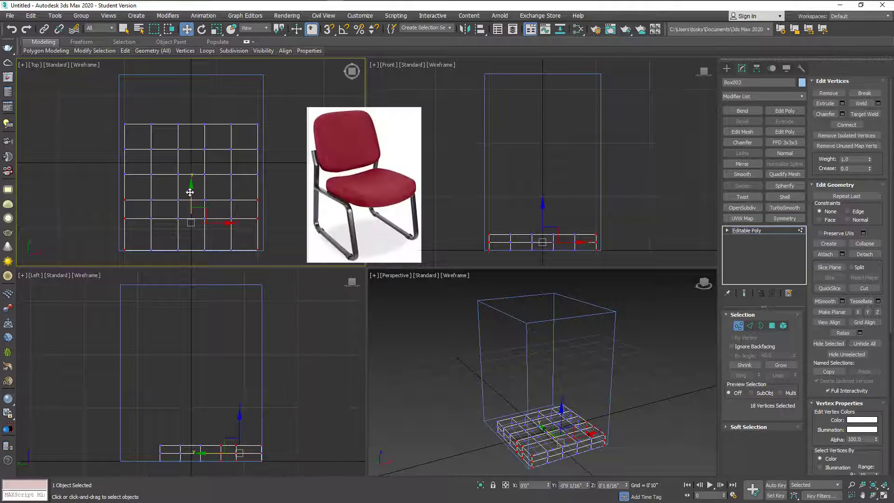
pyautogui.moveTo(189, 191); pyautogui.dragTo(189, 177)
# Round the seat's front edge by moving its two corner vertex groups farther back and the groups next to them slightly back.
pyautogui.moveTo(116, 227); pyautogui.dragTo(136, 249)
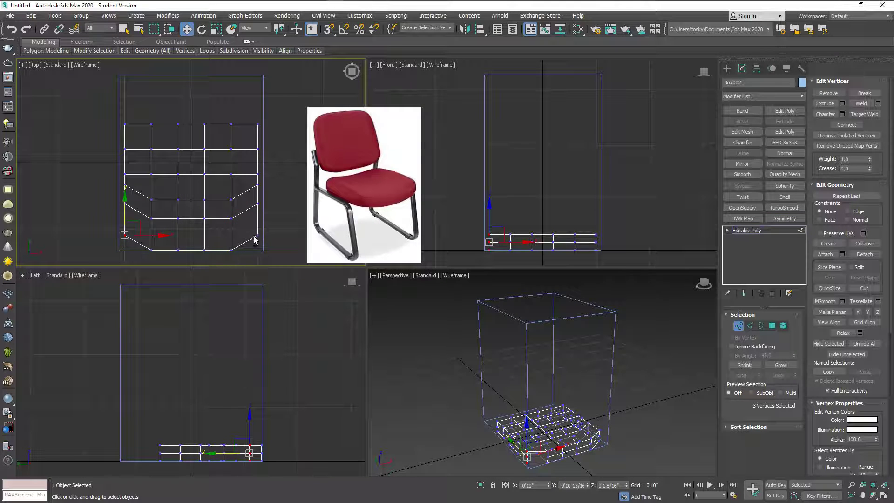
pyautogui.keyDown('ctrl'); pyautogui.moveTo(251, 231); pyautogui.dragTo(263, 247); pyautogui.keyUp('ctrl')
pyautogui.moveTo(198, 217); pyautogui.dragTo(187, 202)
pyautogui.moveTo(143, 230); pyautogui.dragTo(167, 264)
pyautogui.keyDown('ctrl'); pyautogui.moveTo(222, 235); pyautogui.dragTo(244, 265); pyautogui.keyUp('ctrl')
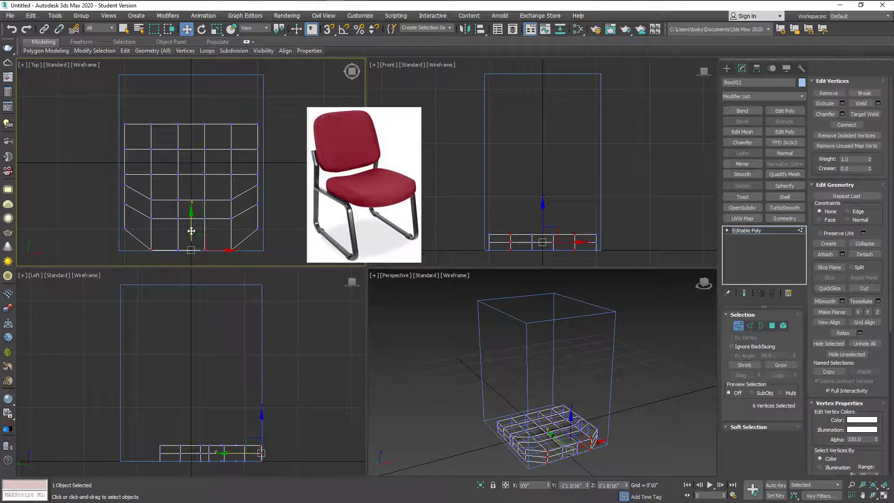
pyautogui.moveTo(192, 230); pyautogui.dragTo(193, 225)
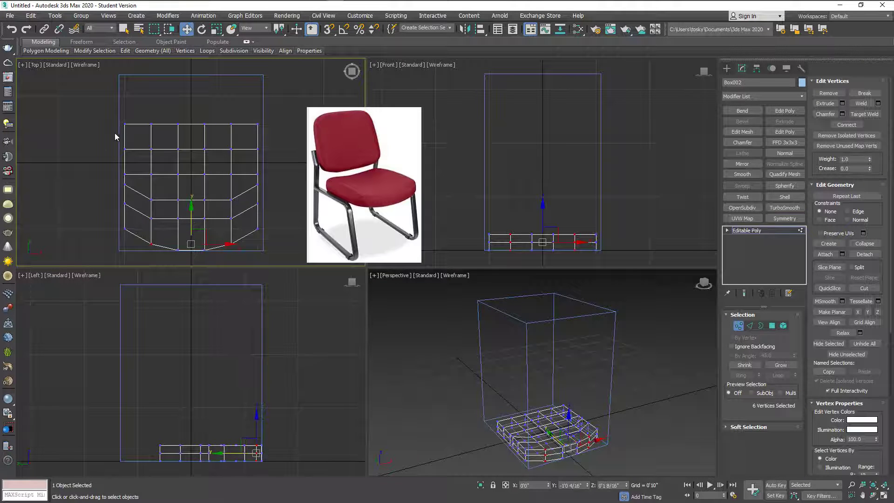
# In the Front view, lower the seat's inner vertex columns in two stages to give it a shallow downward curve, and finish vertex editing.
pyautogui.moveTo(506, 223); pyautogui.dragTo(585, 256)
pyautogui.scroll(3, 536, 238)
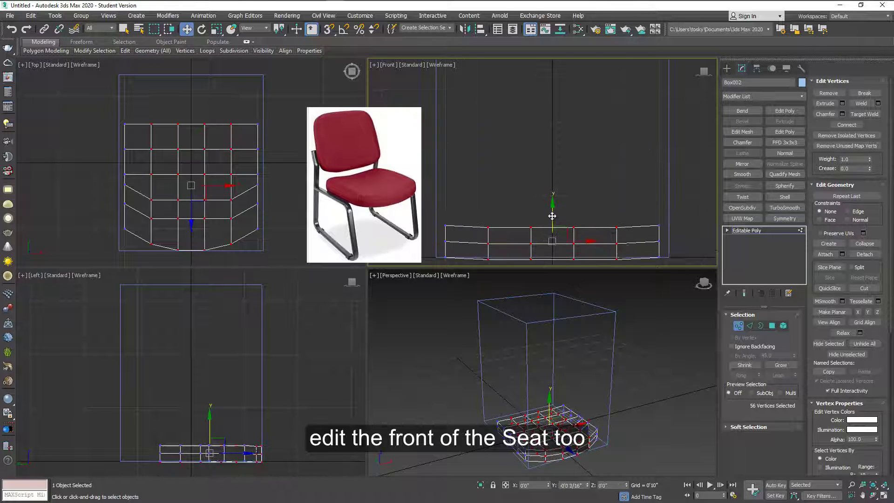
pyautogui.moveTo(553, 214); pyautogui.dragTo(581, 271)
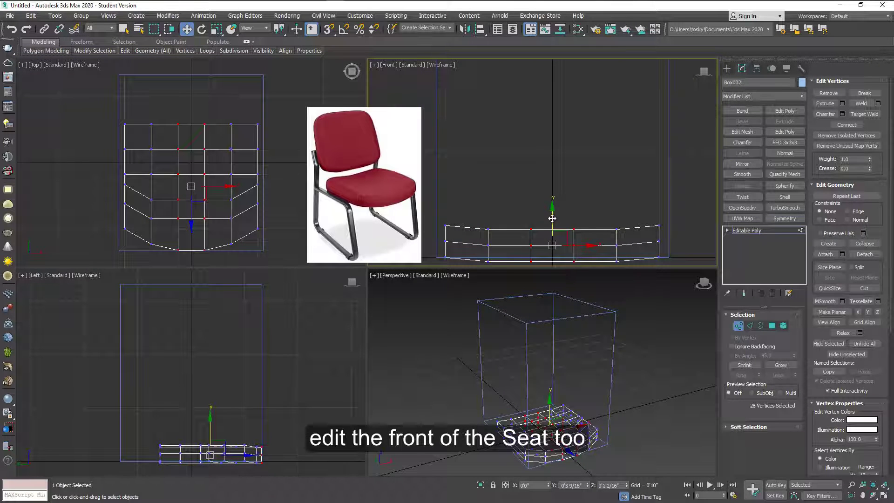
pyautogui.moveTo(552, 217); pyautogui.dragTo(551, 220)
pyautogui.click(738, 325)
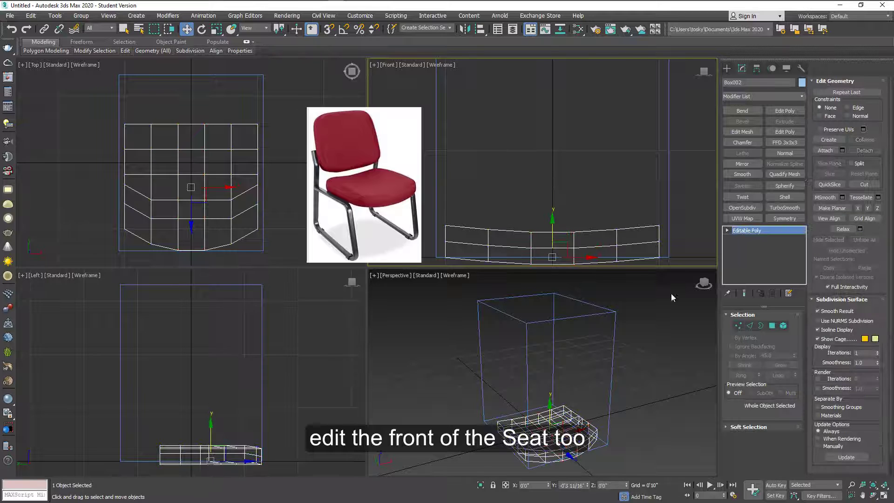
# Raise the seat to a Z position of 15.25 inches and deselect it.
pyautogui.moveTo(555, 228); pyautogui.dragTo(555, 220)
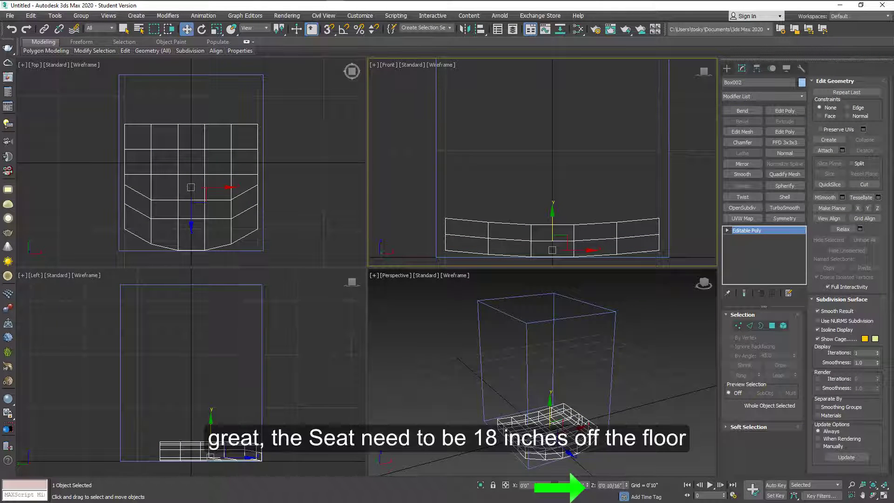
pyautogui.click(597, 484)
pyautogui.write('15')
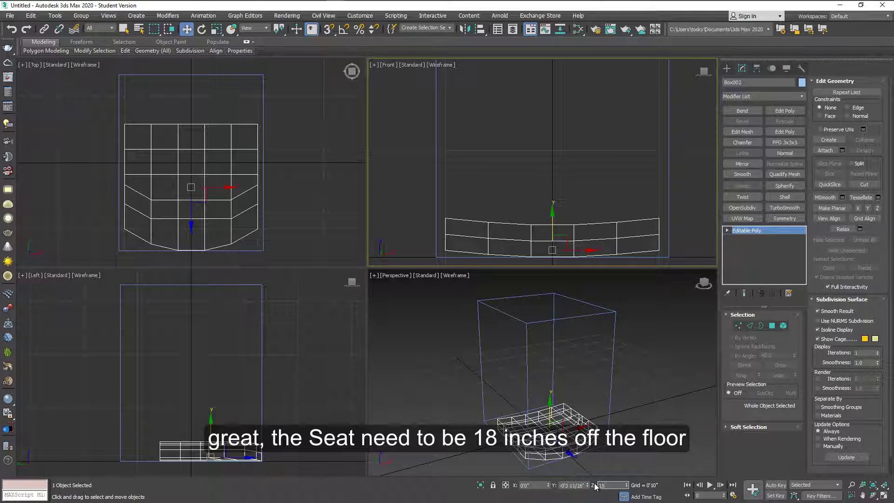
pyautogui.write('.25')
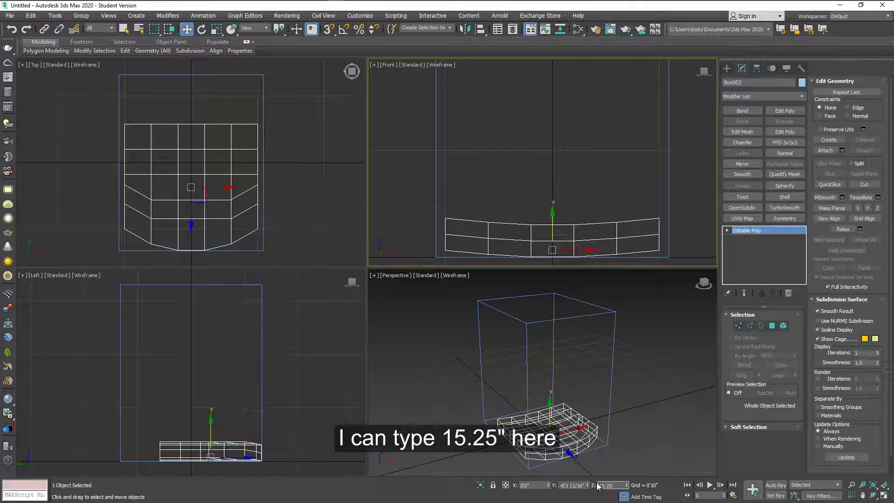
pyautogui.press('Return')
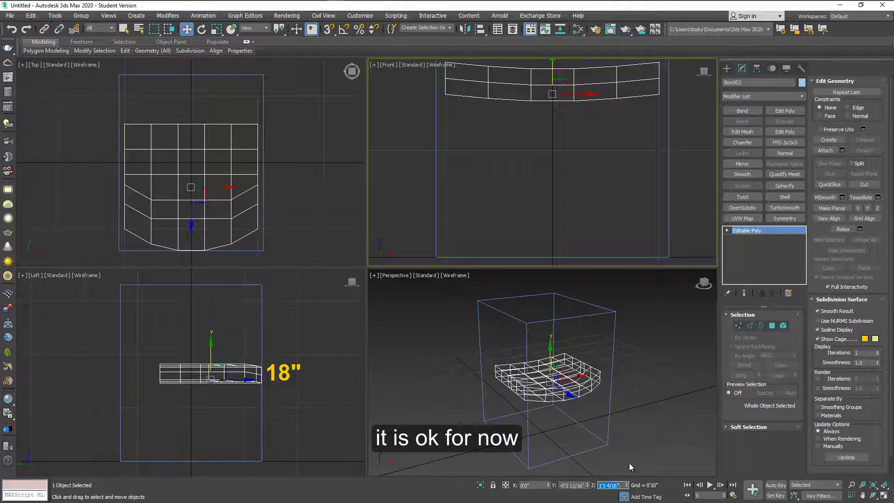
pyautogui.hotkey('ctrl', 'd')
pyautogui.press('z')
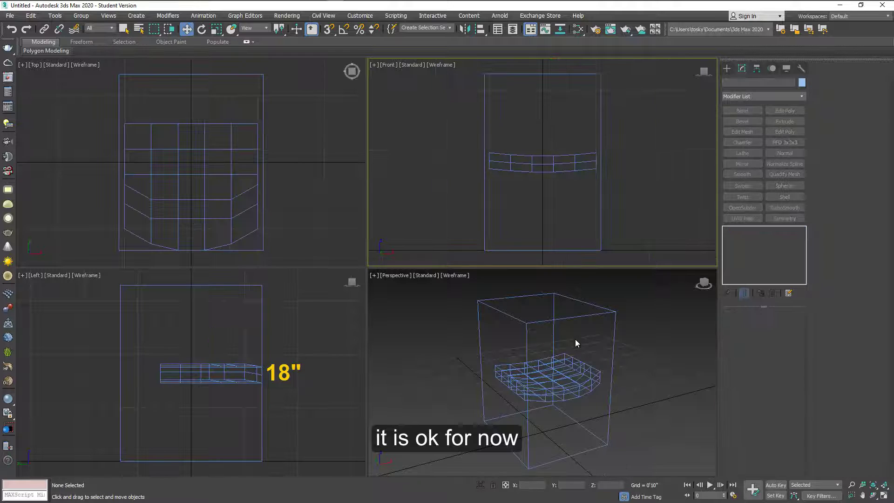
# Apply a TurboSmooth modifier to the seat and deselect it.
pyautogui.click(590, 155)
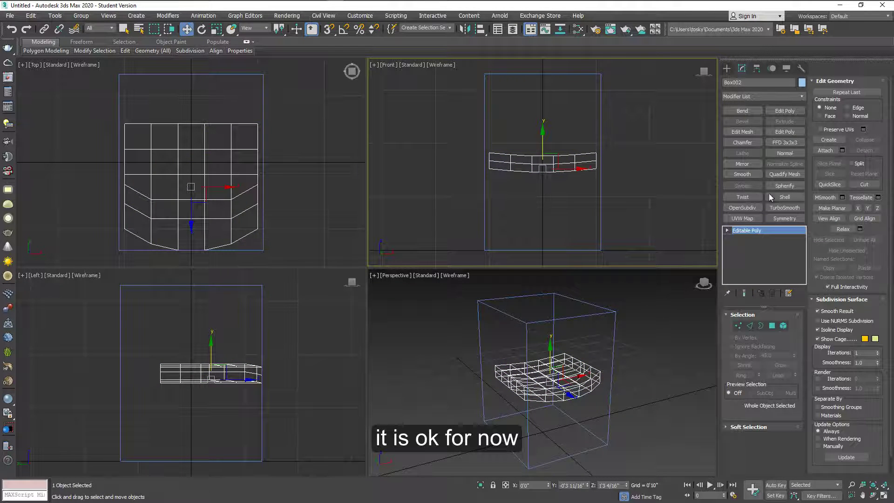
pyautogui.click(783, 208)
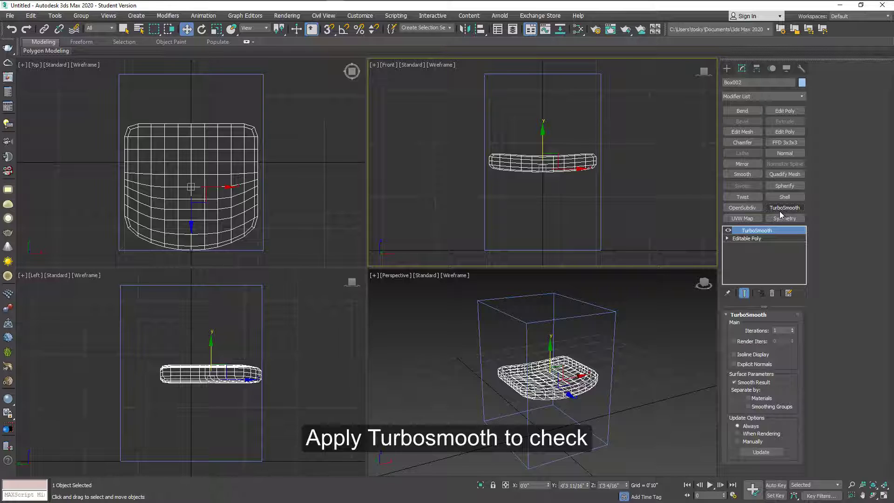
pyautogui.click(579, 403)
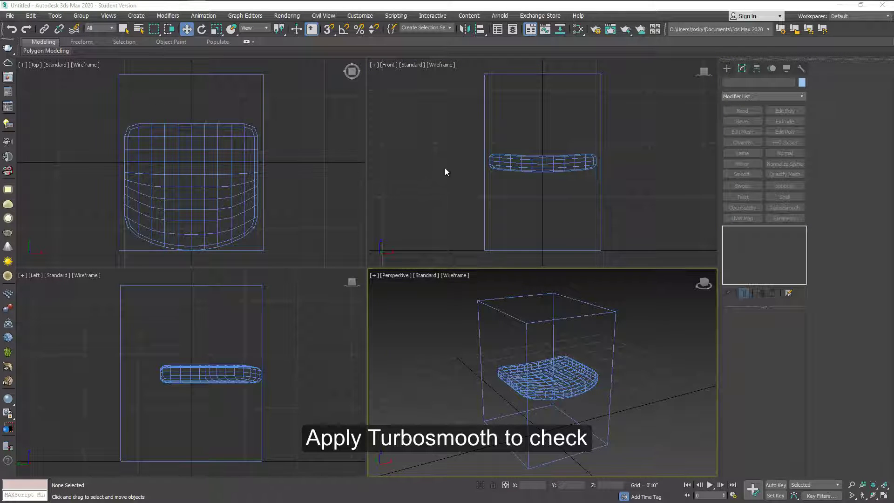
# Start a new box for the backrest in the Front view, 16.75 inches long, 19.5 inches wide and 3 inches high.
pyautogui.click(446, 170)
pyautogui.click(726, 69)
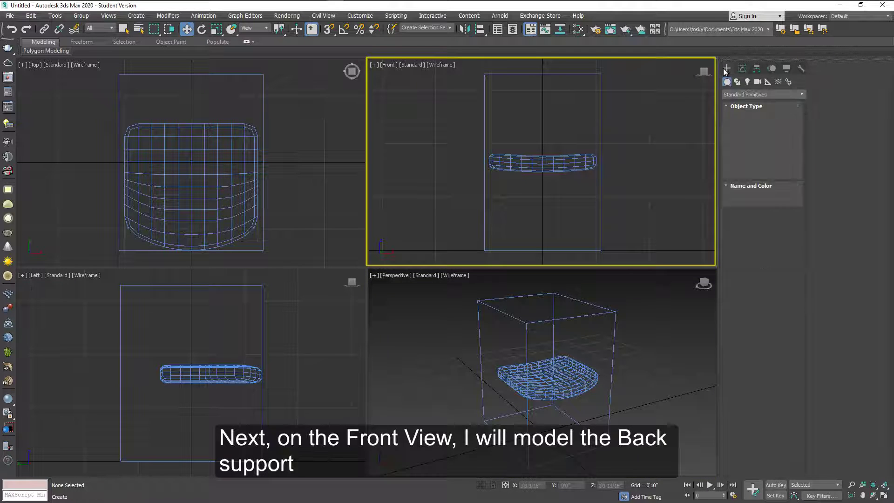
pyautogui.click(743, 124)
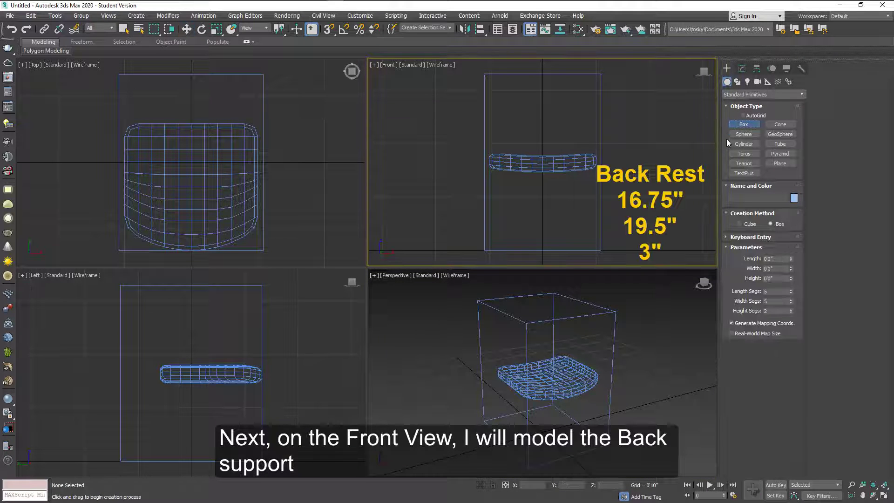
pyautogui.click(745, 237)
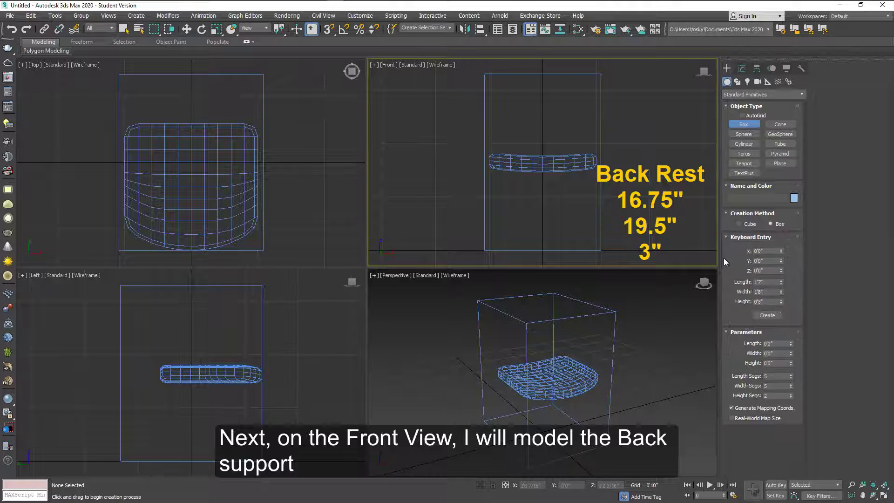
pyautogui.doubleClick(767, 283)
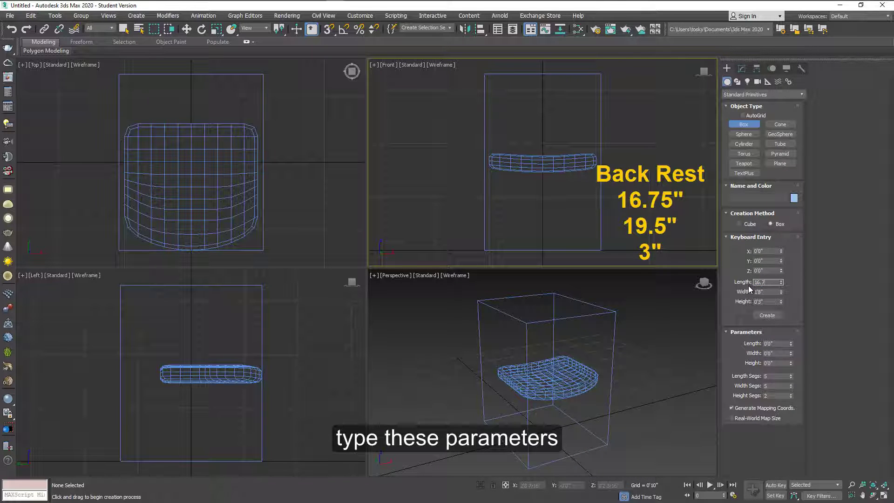
pyautogui.write('16.75')
pyautogui.press('Tab')
pyautogui.write('5')
pyautogui.press('Tab')
# Give the backrest box 1 length, 1 width and 2 height segments and create it at the origin.
pyautogui.rightClick(791, 377)
pyautogui.rightClick(789, 386)
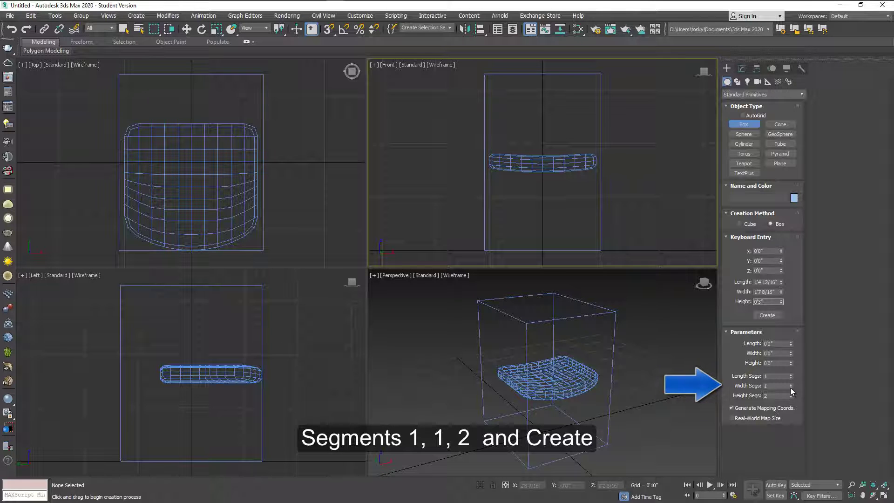
pyautogui.click(768, 316)
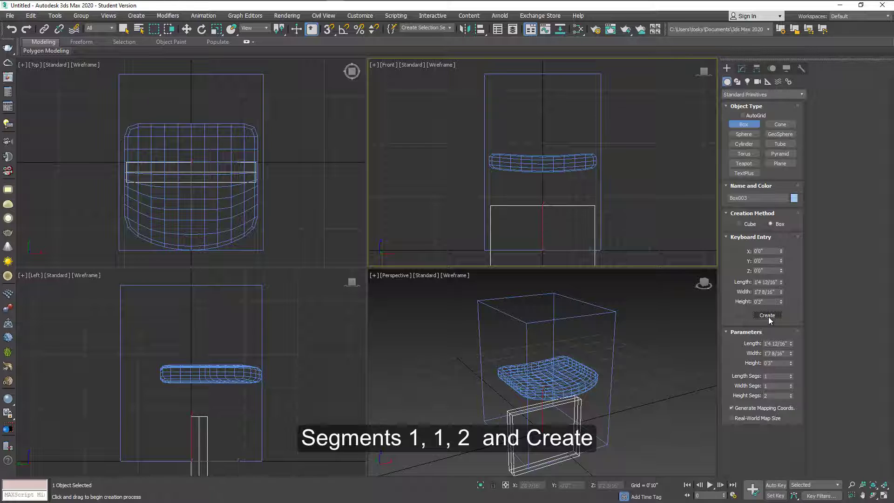
# Move the backrest box about 11 5/16 inches to the rear and about 24 9/16 inches up, level with the overall box's top.
pyautogui.rightClick(206, 186)
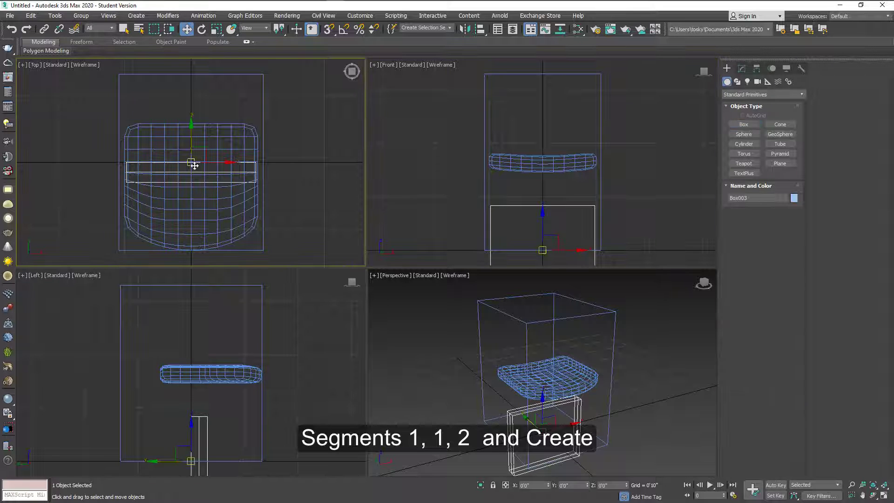
pyautogui.moveTo(191, 140); pyautogui.dragTo(187, 68)
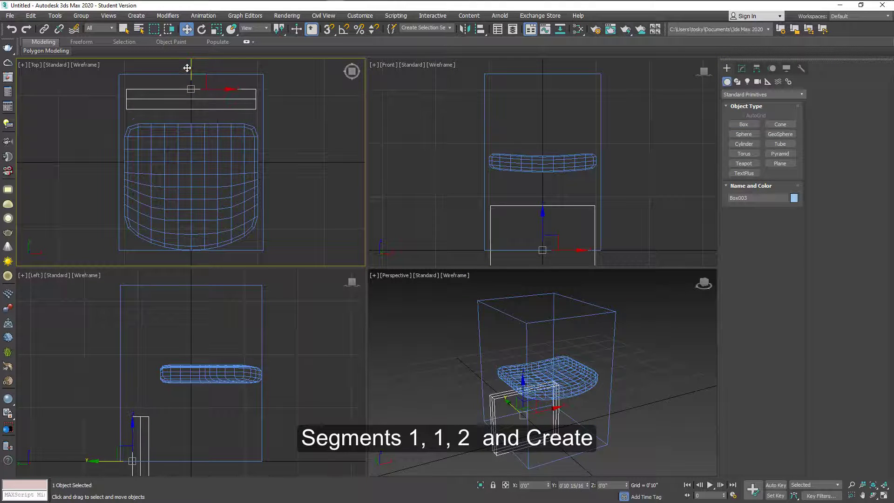
pyautogui.rightClick(156, 347)
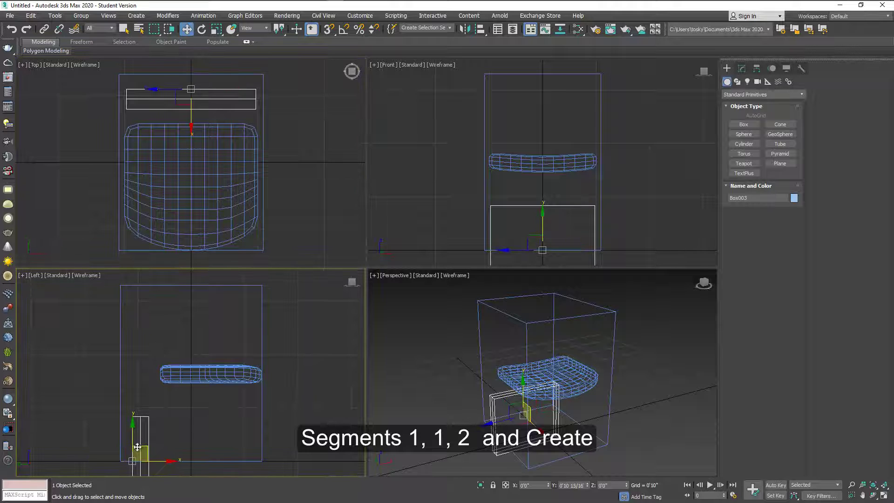
pyautogui.moveTo(144, 450); pyautogui.dragTo(143, 319)
# Convert the backrest box to an Editable Poly.
pyautogui.rightClick(556, 132)
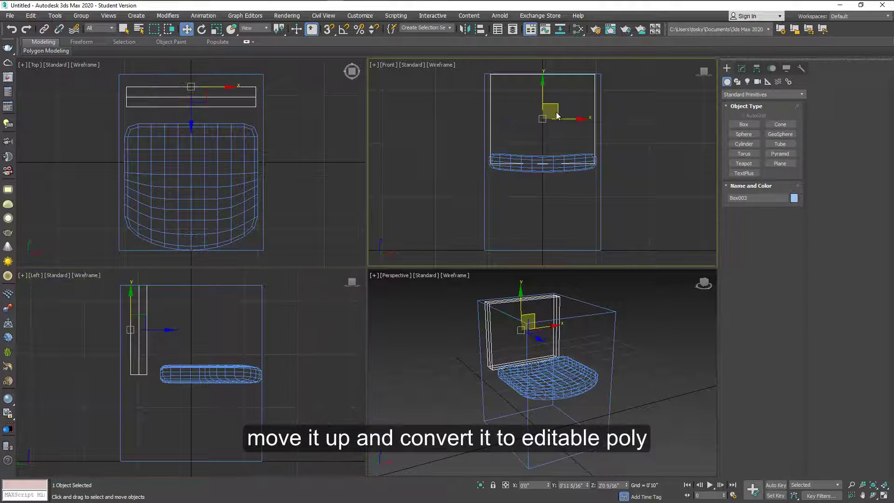
pyautogui.rightClick(557, 115)
pyautogui.moveTo(578, 208)
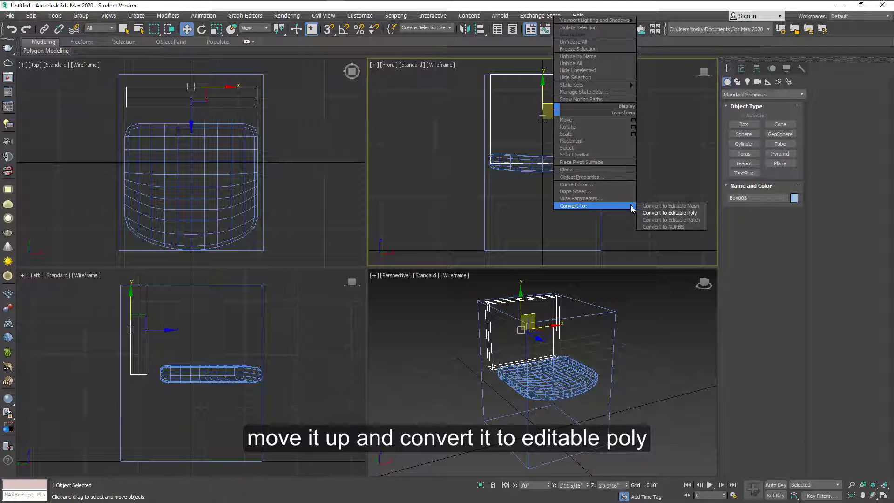
pyautogui.click(656, 213)
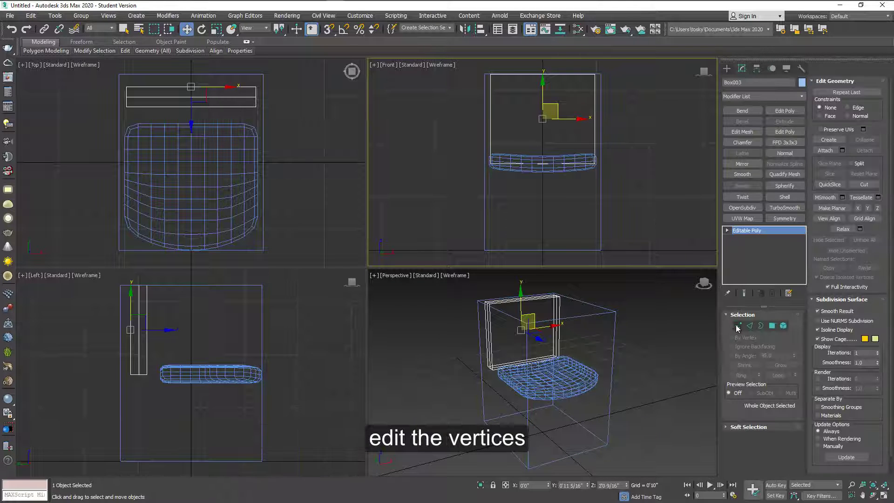
# Taper the backrest by scaling its top vertices slightly inward along X in the Front view, and finish vertex editing.
pyautogui.click(739, 326)
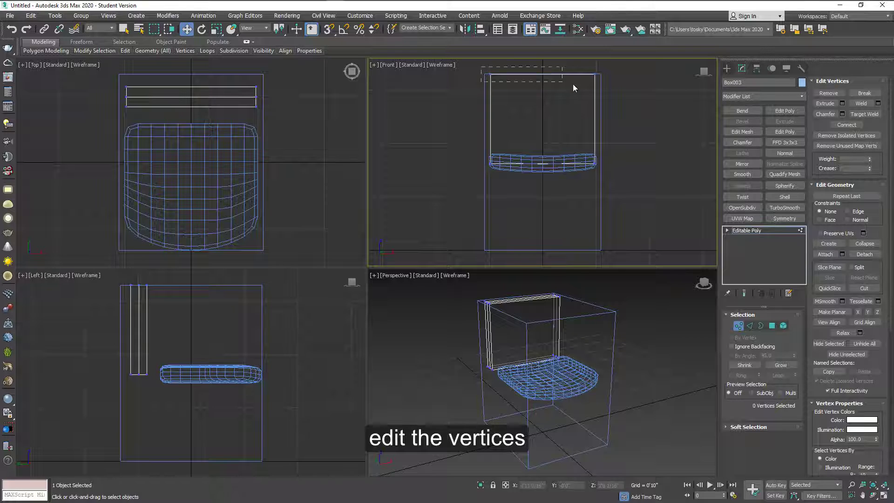
pyautogui.moveTo(572, 84); pyautogui.dragTo(608, 89)
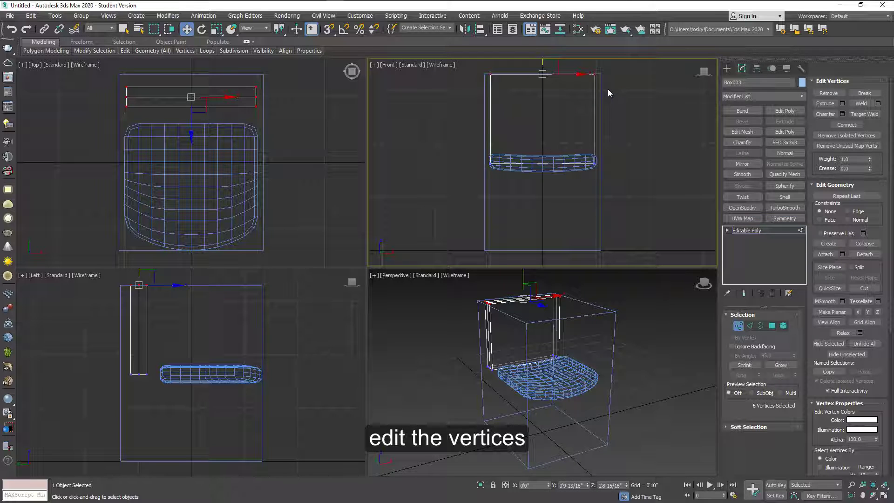
pyautogui.click(217, 30)
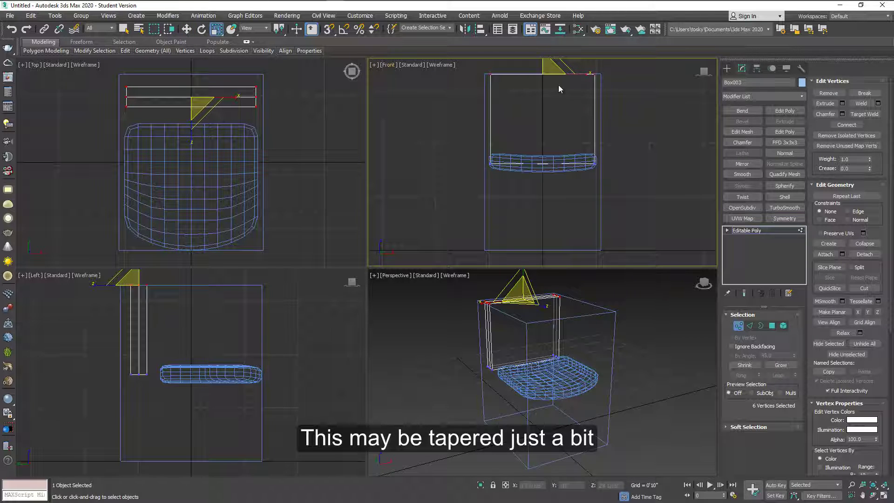
pyautogui.moveTo(575, 75); pyautogui.dragTo(573, 77)
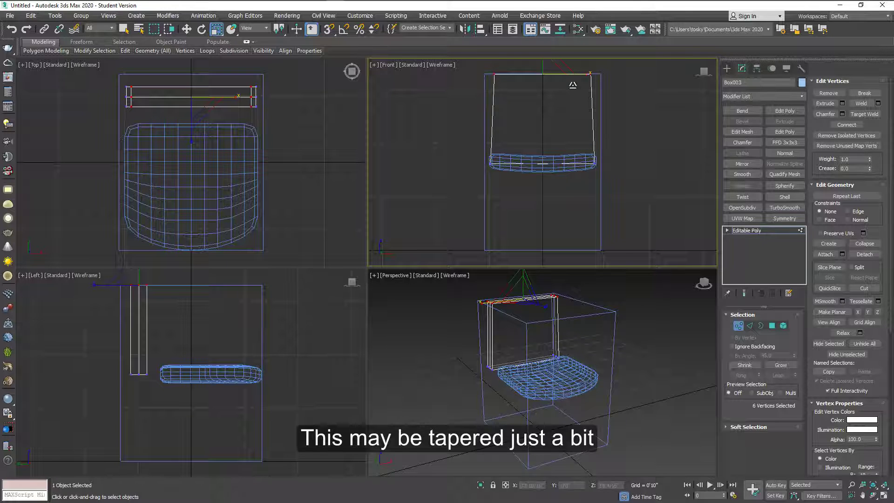
pyautogui.click(736, 325)
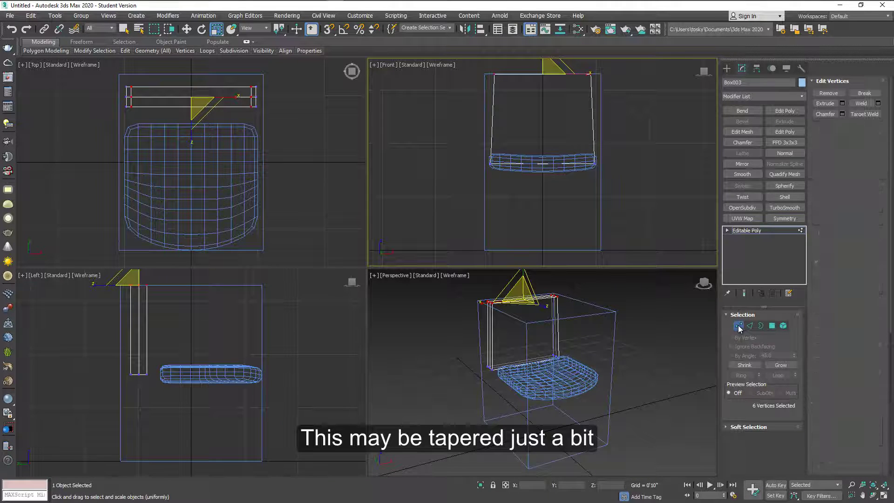
# Connect the backrest's horizontal edges with 2 segments to divide its width.
pyautogui.click(749, 327)
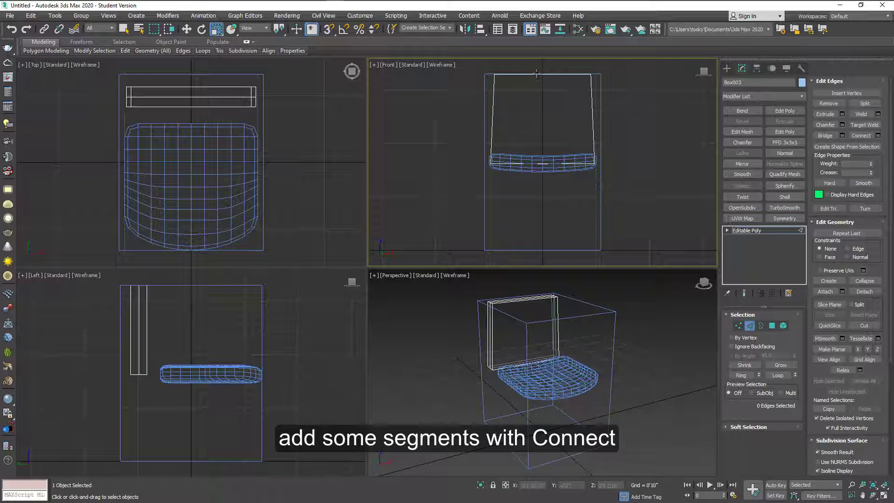
pyautogui.moveTo(534, 72); pyautogui.dragTo(561, 197)
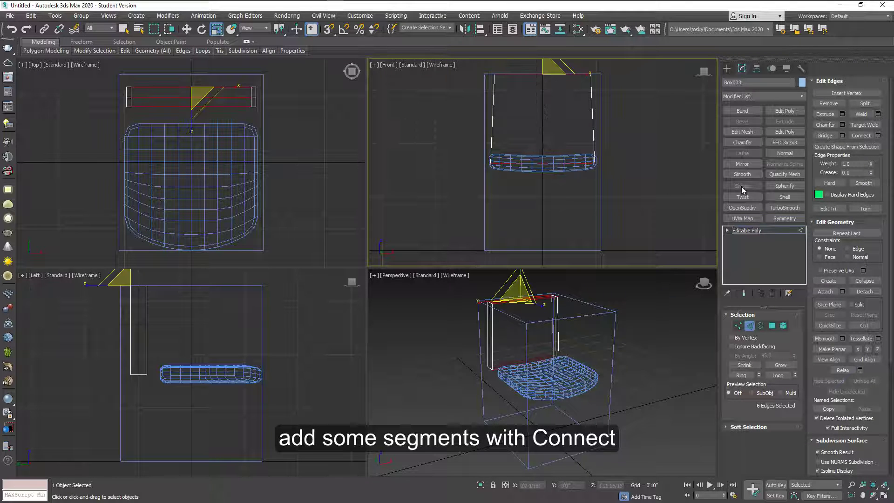
pyautogui.click(878, 136)
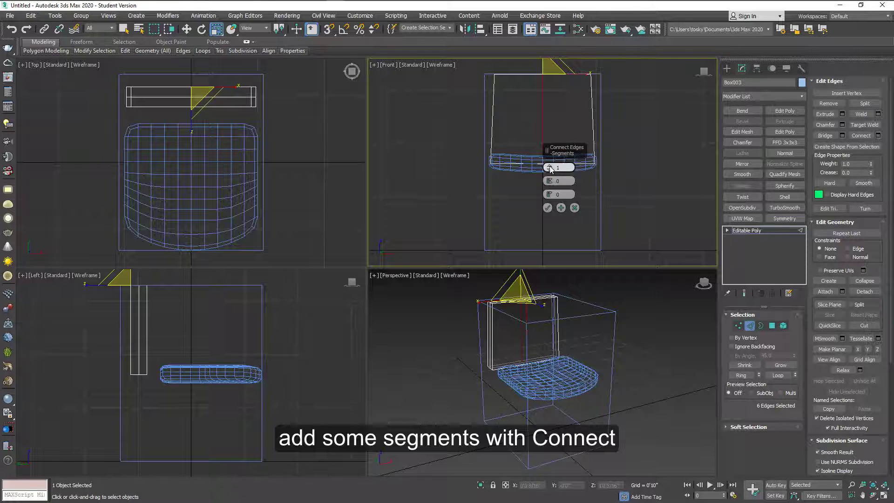
pyautogui.moveTo(550, 168); pyautogui.dragTo(550, 167)
pyautogui.click(547, 209)
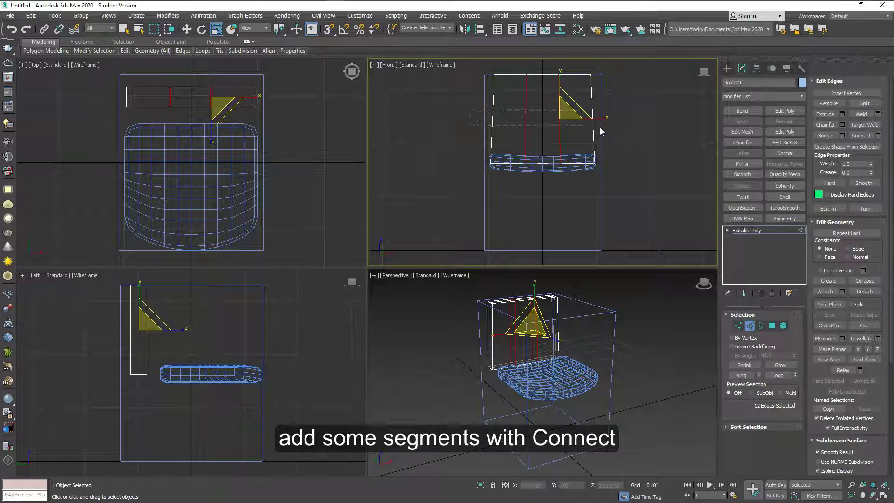
# Connect the backrest's vertical edges with 2 segments to divide its height, and apply TurboSmooth.
pyautogui.hotkey('ctrl', 'z')
pyautogui.click(878, 136)
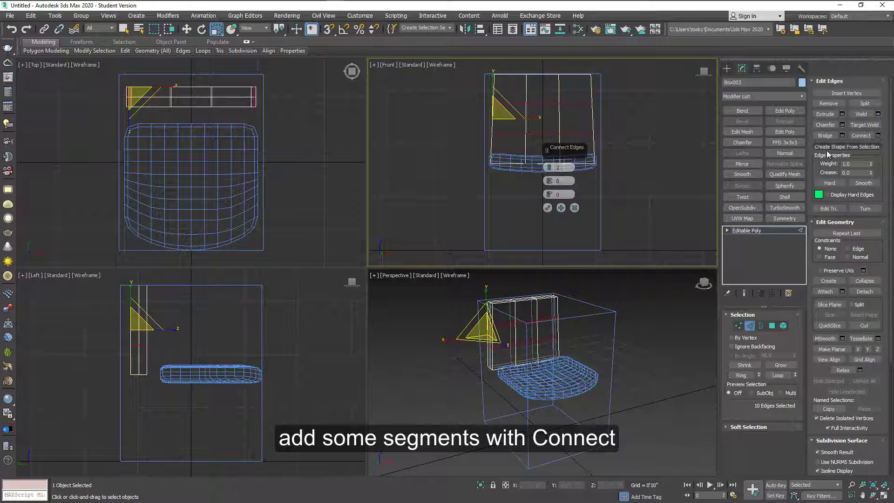
pyautogui.click(546, 209)
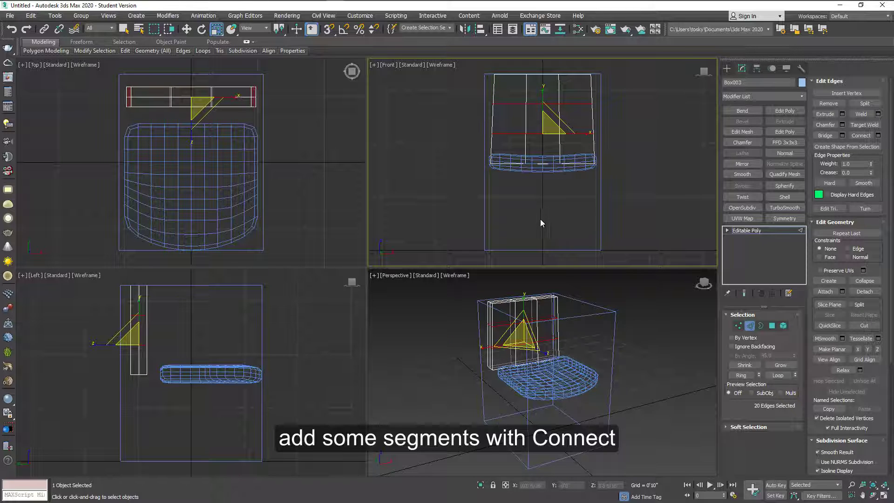
pyautogui.click(749, 327)
pyautogui.press('w')
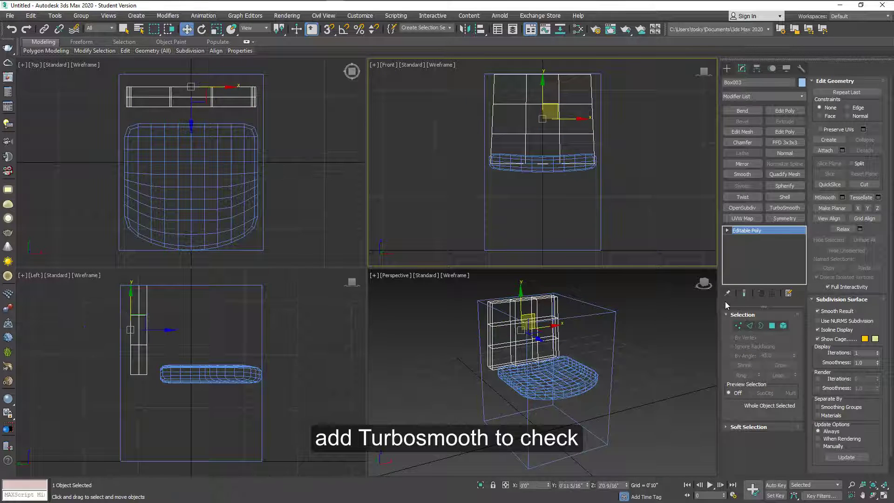
pyautogui.click(783, 207)
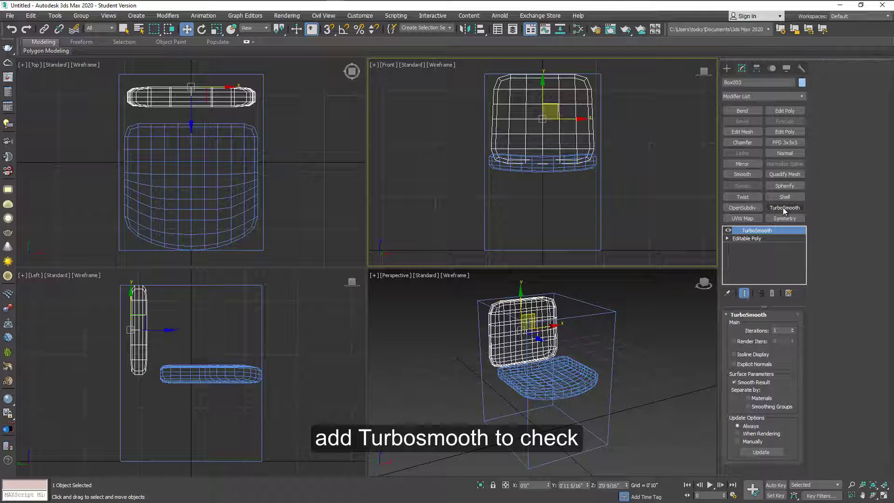
# Curve the backrest beneath TurboSmooth by moving its two middle columns of vertices about 3/4 inch rearward in the Top view.
pyautogui.click(747, 239)
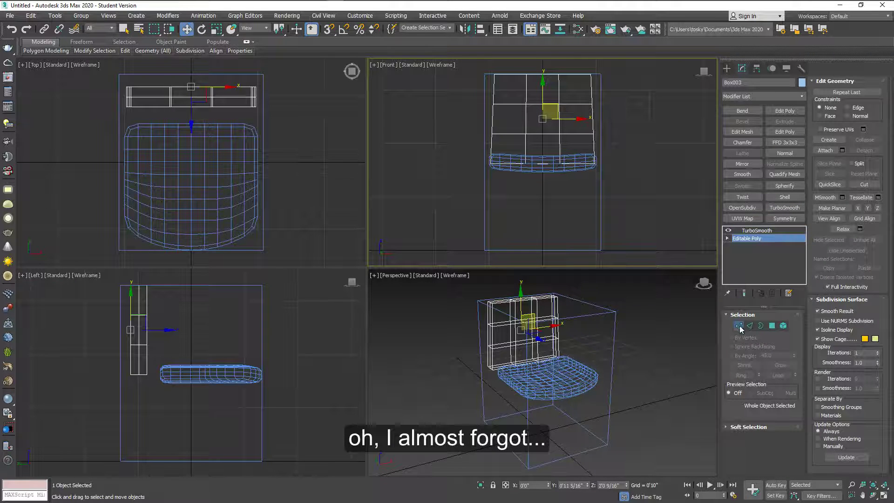
pyautogui.click(739, 326)
pyautogui.click(170, 88)
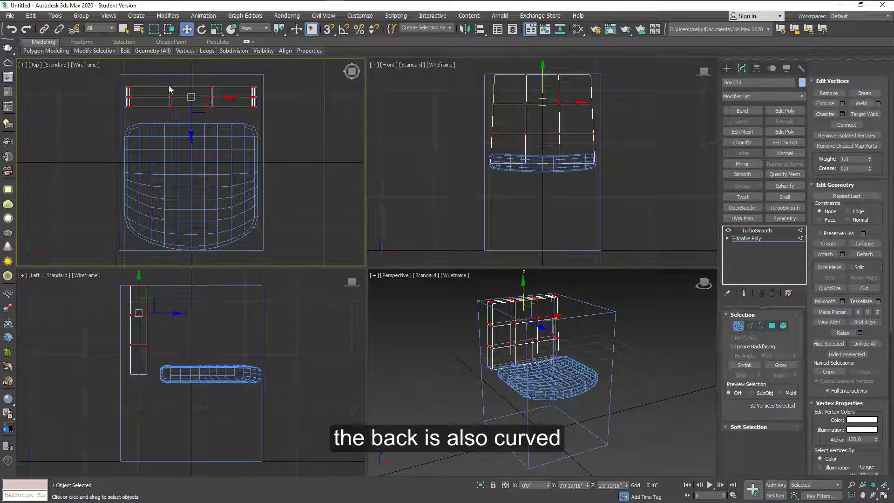
pyautogui.moveTo(170, 88); pyautogui.dragTo(222, 120)
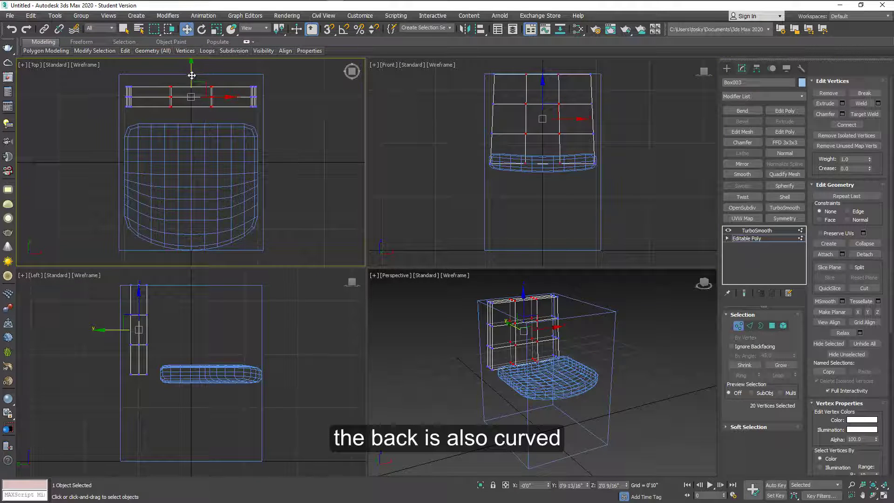
pyautogui.moveTo(192, 76); pyautogui.dragTo(192, 68)
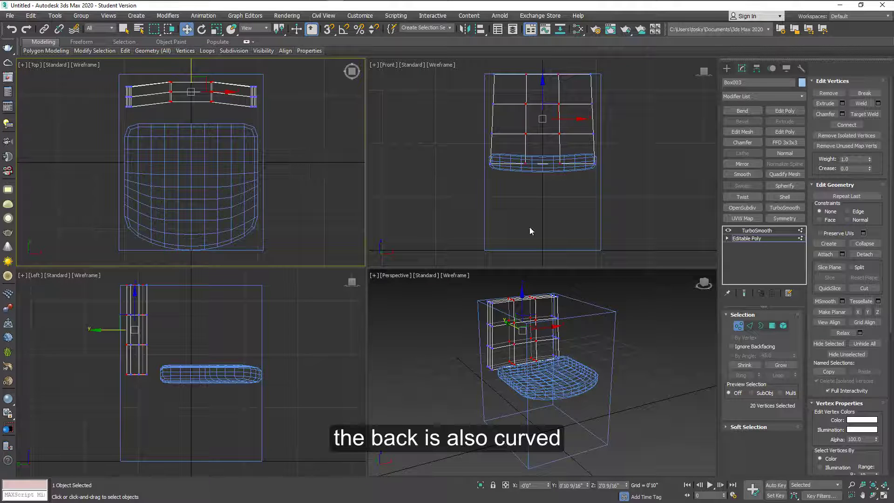
pyautogui.click(757, 230)
# Tilt the smoothed backrest rearward in the Left view and shift it slightly toward the seat.
pyautogui.click(146, 324)
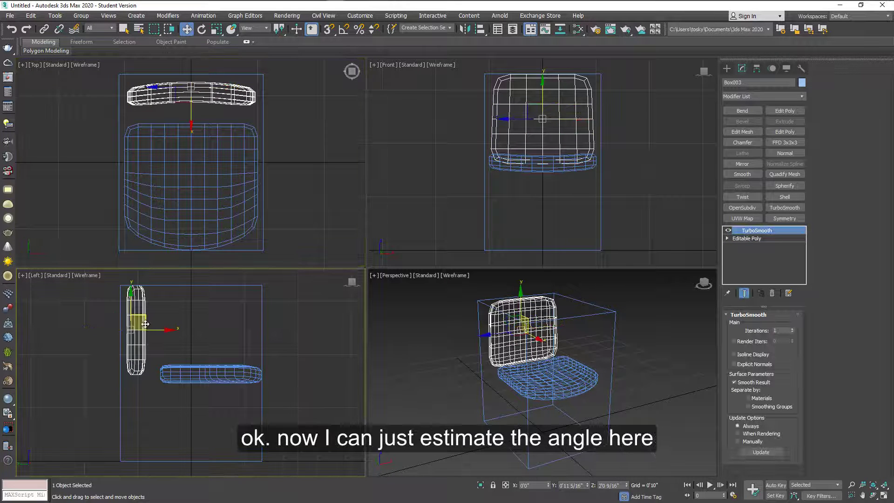
pyautogui.press('e')
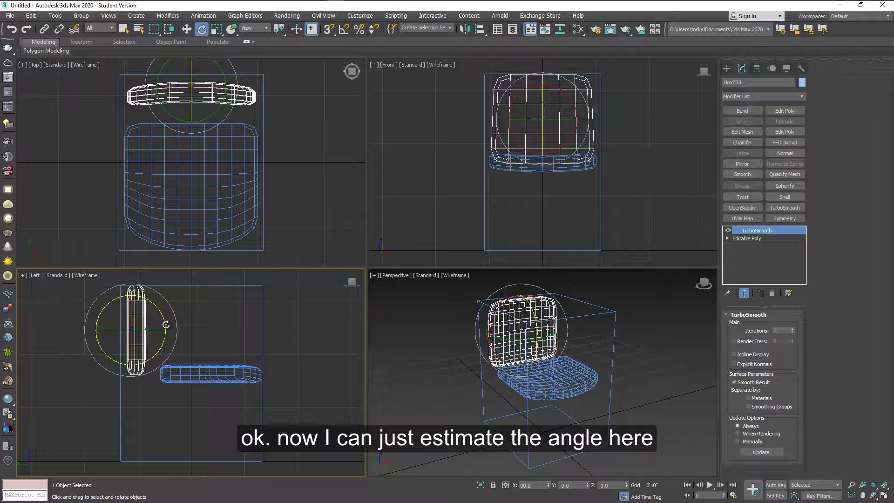
pyautogui.moveTo(165, 325); pyautogui.dragTo(165, 316)
pyautogui.press('w')
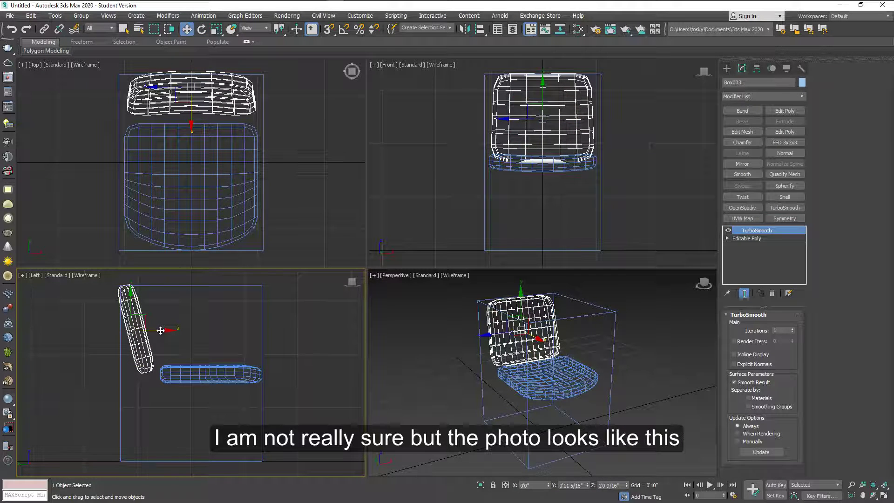
# Rotate the seat slightly in the Left view so that its front edge is higher than its rear.
pyautogui.press('e')
pyautogui.click(181, 370)
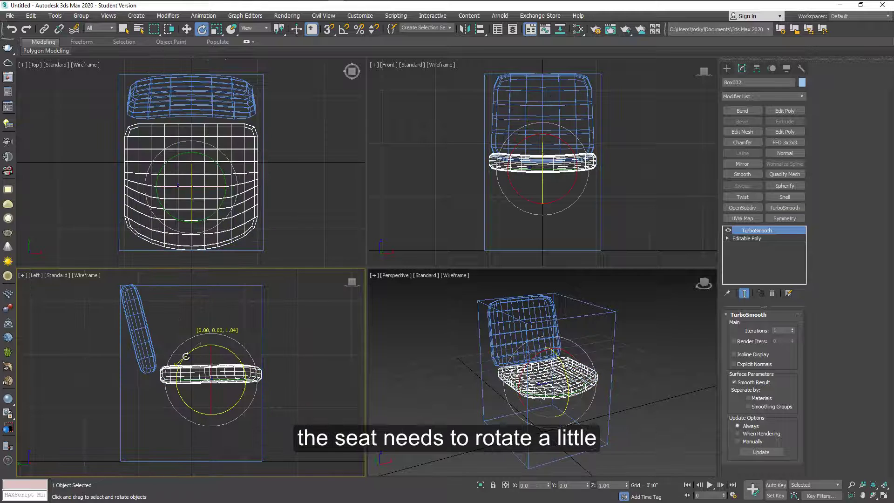
pyautogui.moveTo(185, 356); pyautogui.dragTo(185, 361)
# Compare with the reference photo recepchair.jpg and tilt the backrest a little further back in the Left view.
pyautogui.moveTo(0, 160); pyautogui.dragTo(371, 106)
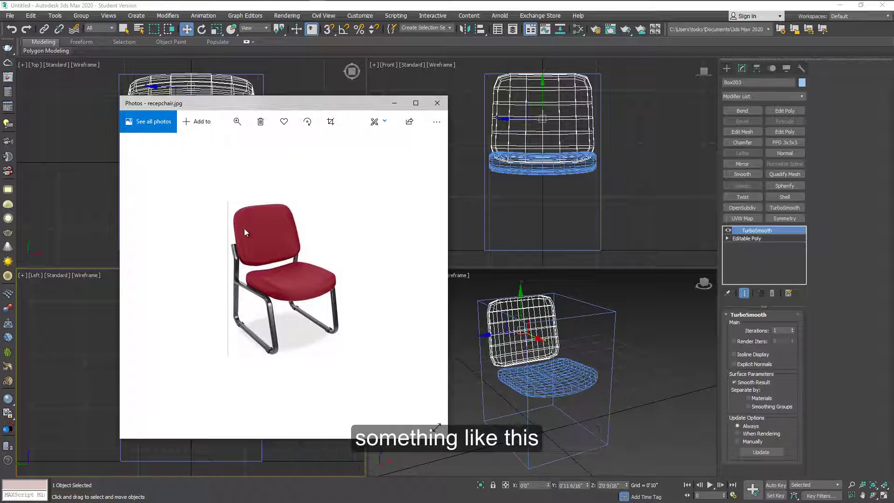
pyautogui.hotkey('alt', 'Tab')
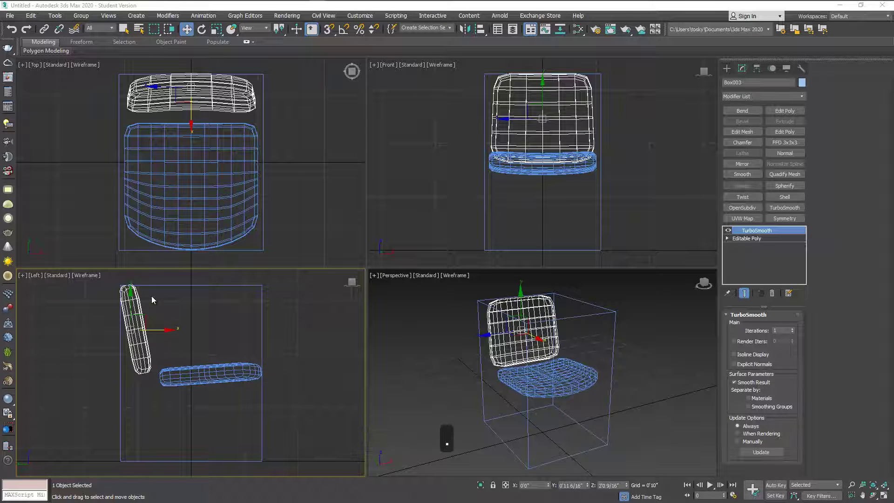
pyautogui.press('e')
pyautogui.moveTo(161, 317); pyautogui.dragTo(166, 311)
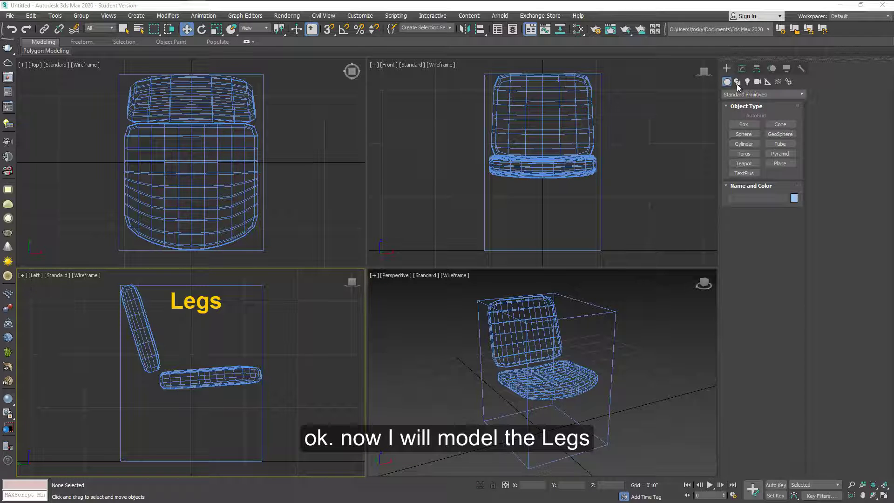
# Draw the leg frame Line in the Left view: down from the backrest, about 26 inches forward just above the floor, up, and back through the seat.
pyautogui.click(737, 82)
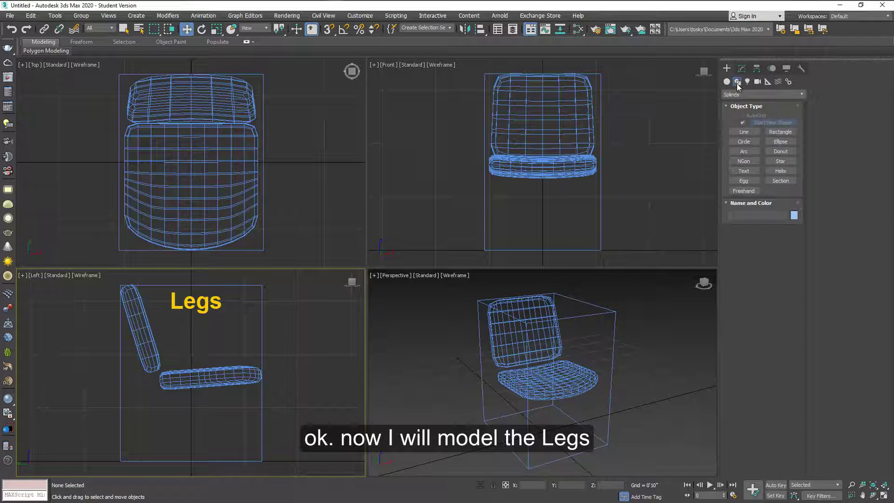
pyautogui.click(743, 132)
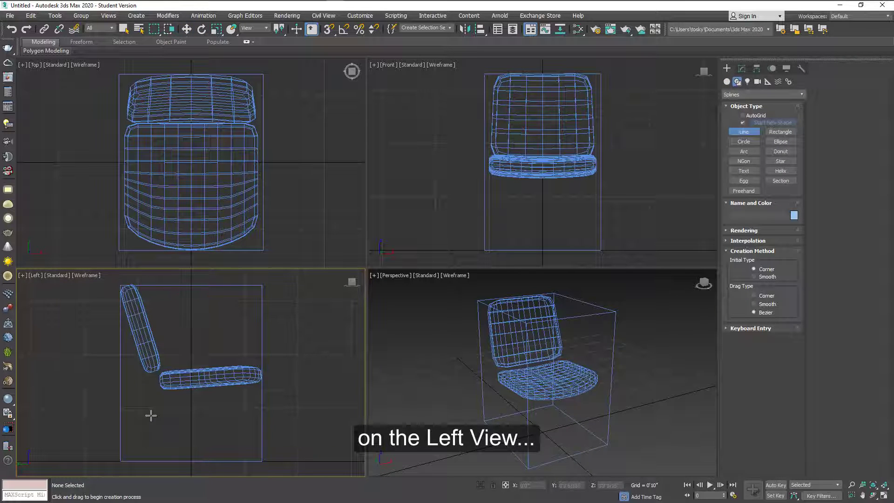
pyautogui.hotkey('alt', 'w')
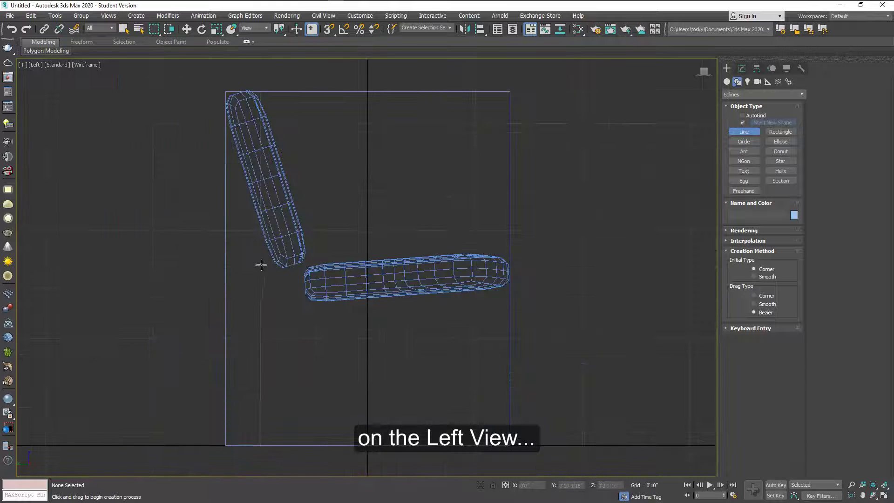
pyautogui.click(252, 216)
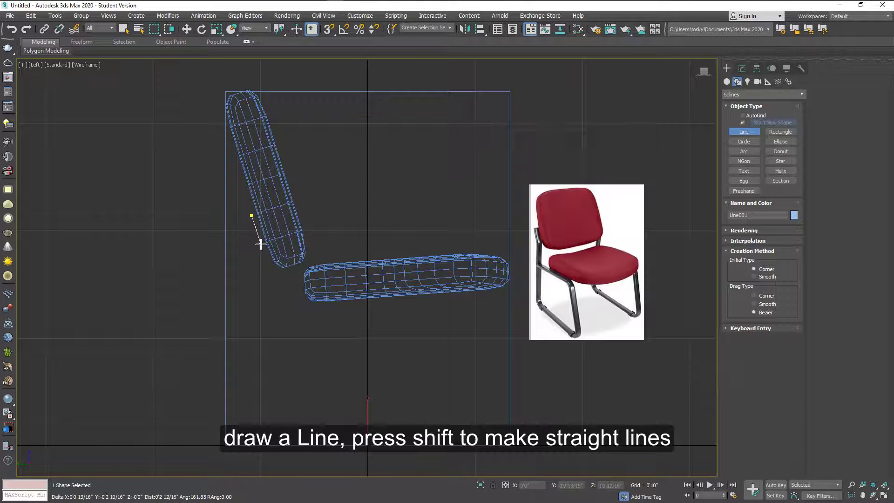
pyautogui.click(260, 243)
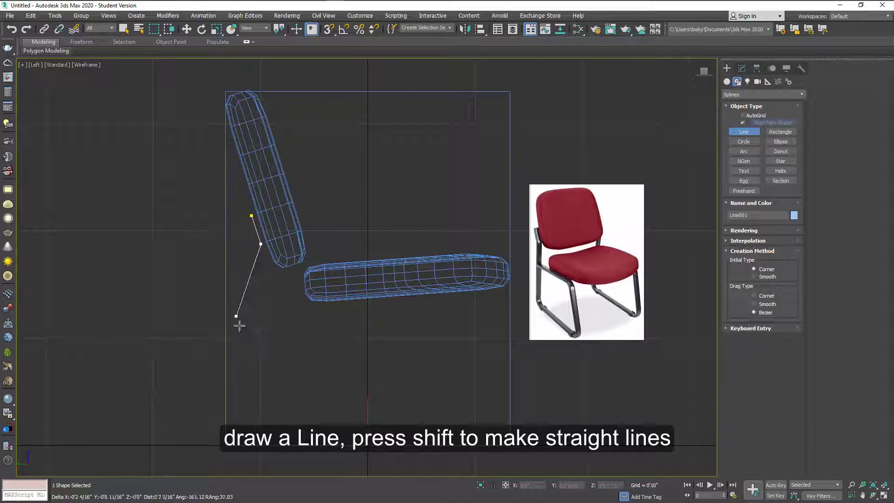
pyautogui.click(235, 400)
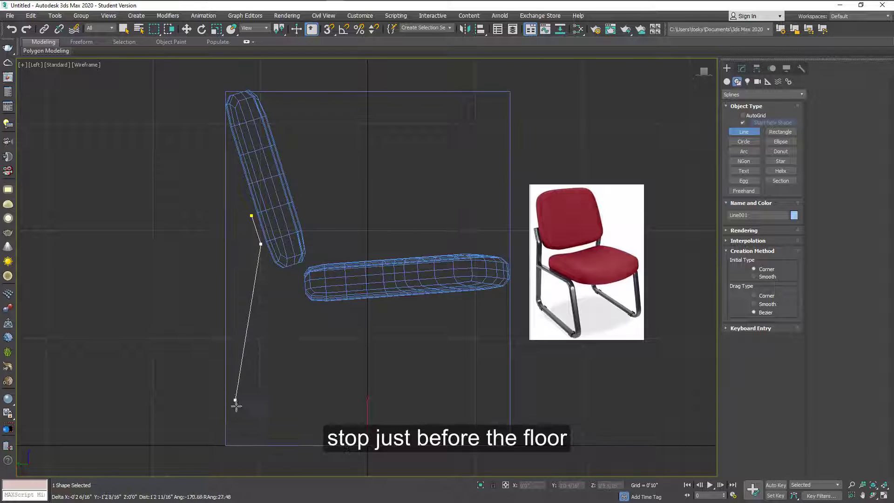
pyautogui.click(226, 436)
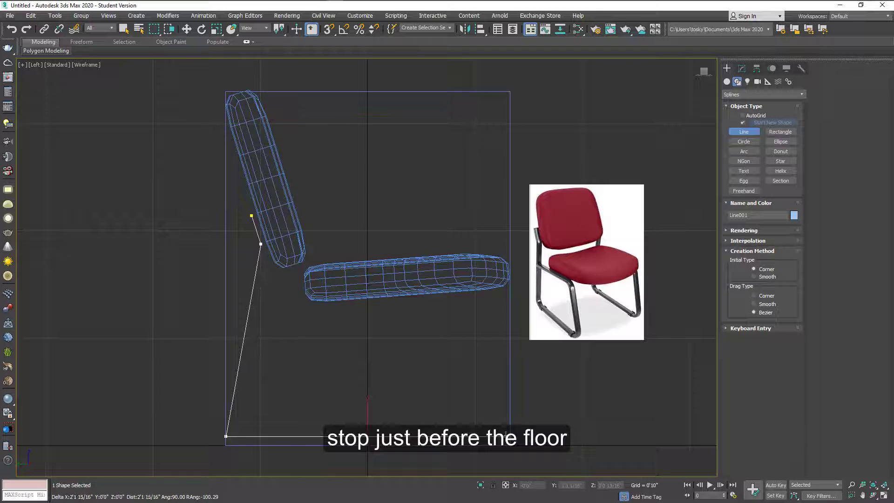
pyautogui.click(509, 436)
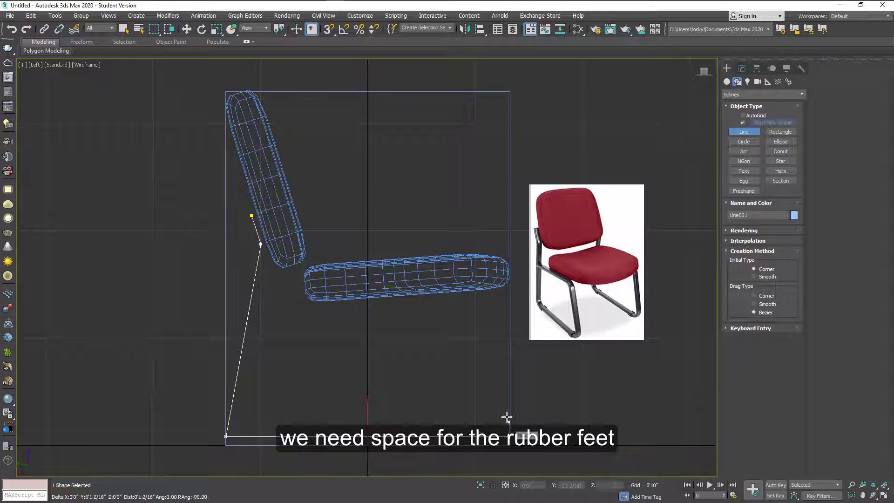
pyautogui.click(455, 276)
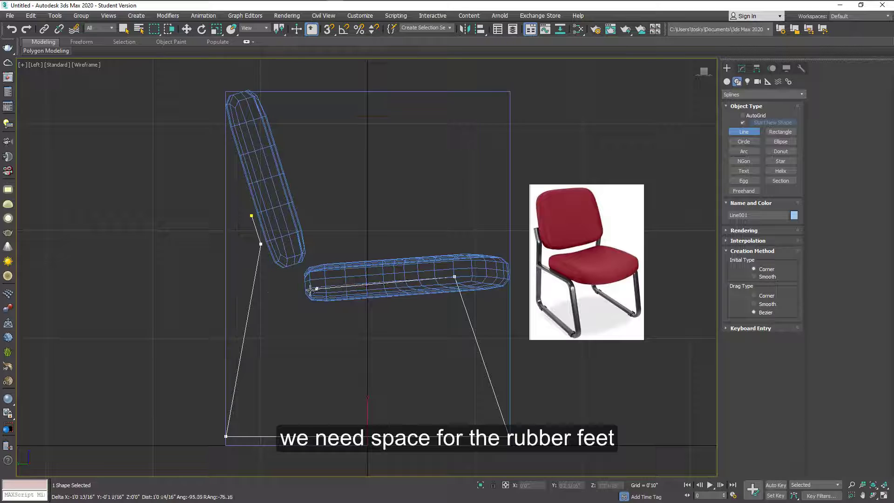
pyautogui.click(260, 291)
pyautogui.rightClick(260, 291)
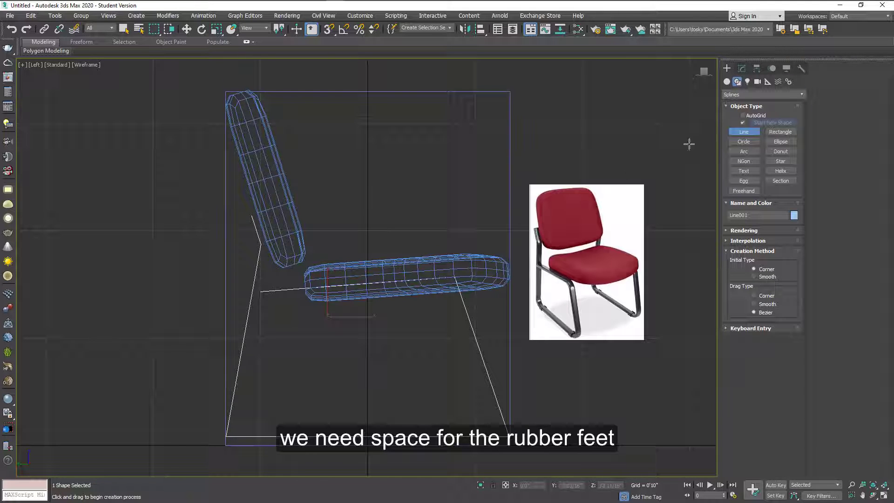
# Fillet the two floor-level corner vertices of the leg frame line.
pyautogui.click(742, 68)
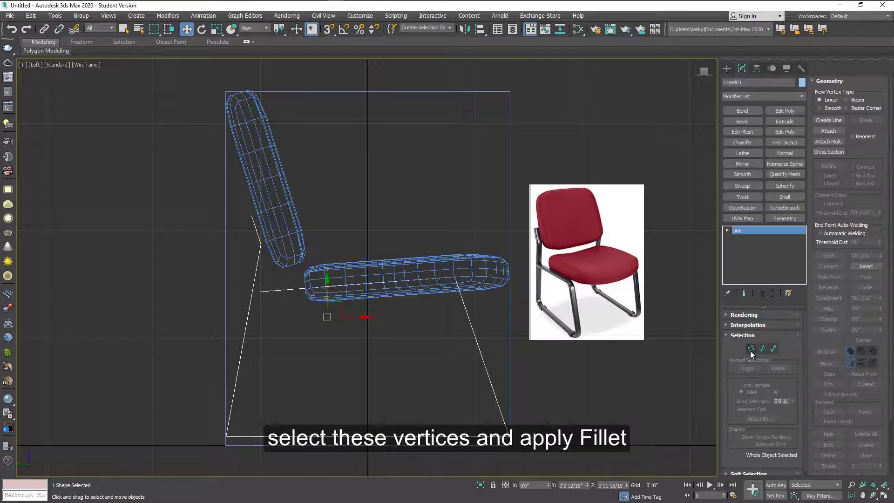
pyautogui.click(751, 349)
pyautogui.moveTo(534, 447); pyautogui.dragTo(534, 449)
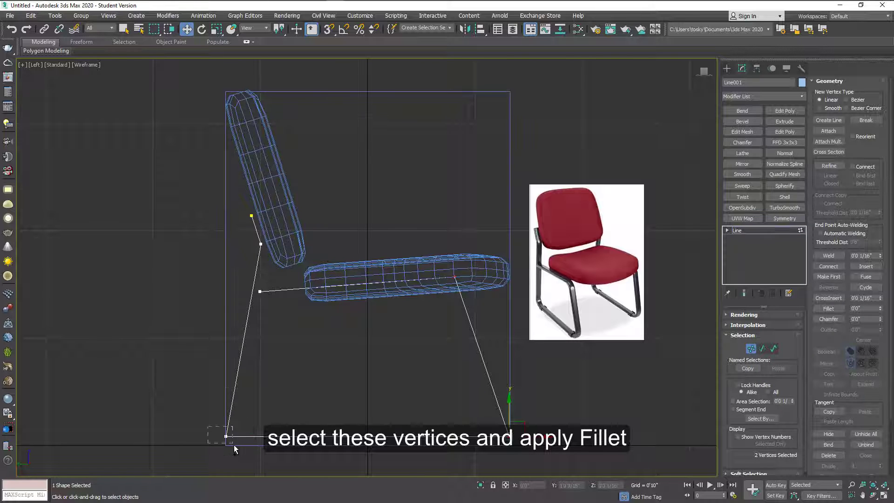
pyautogui.keyDown('ctrl'); pyautogui.moveTo(234, 445); pyautogui.dragTo(234, 446); pyautogui.keyUp('ctrl')
pyautogui.click(828, 308)
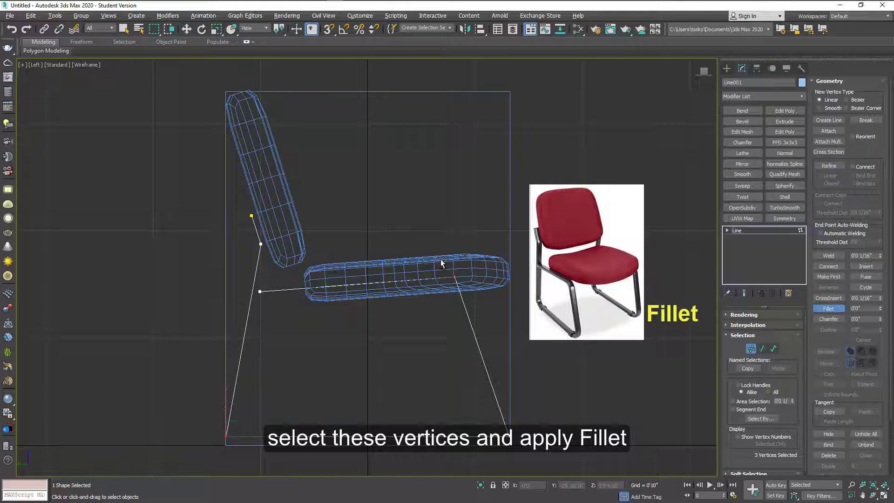
pyautogui.moveTo(511, 432); pyautogui.dragTo(511, 419)
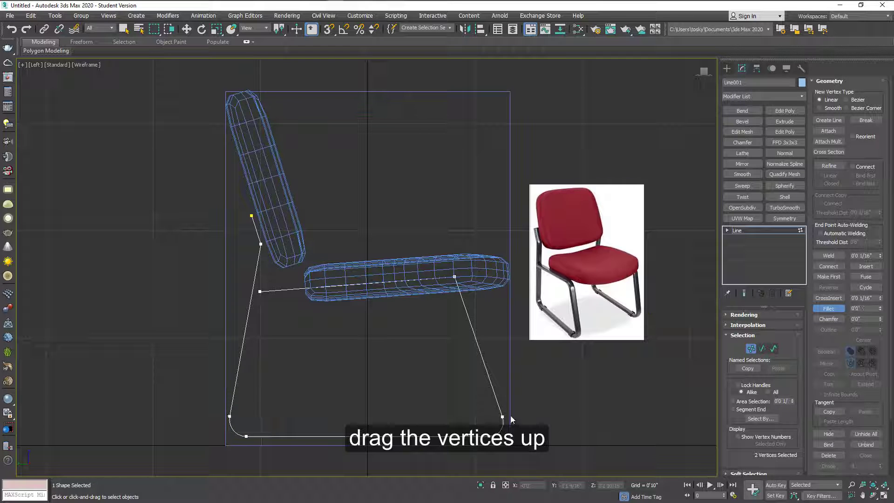
# Fillet the leg frame's corner under the seat front and its bend behind the backrest.
pyautogui.click(455, 277)
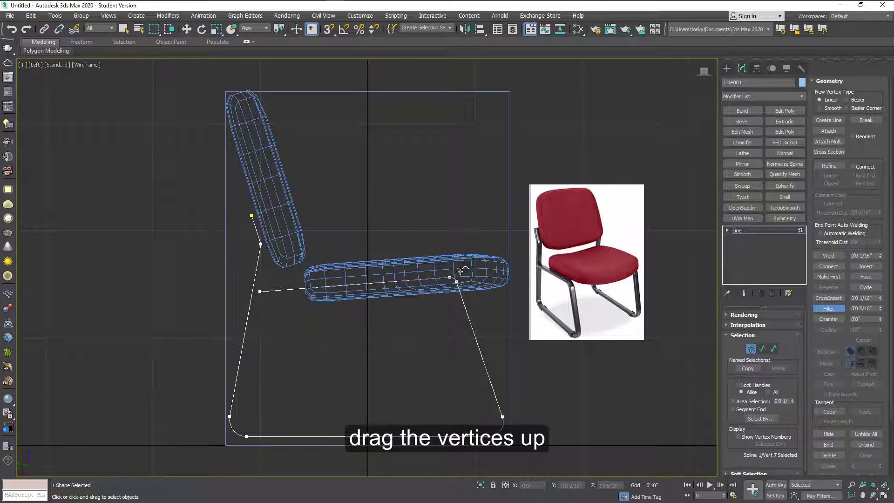
pyautogui.moveTo(460, 271); pyautogui.dragTo(459, 264)
pyautogui.moveTo(261, 244)
pyautogui.mouseDown()
pyautogui.moveTo(272, 231)
pyautogui.moveTo(272, 240)
pyautogui.mouseUp()
pyautogui.press('w')
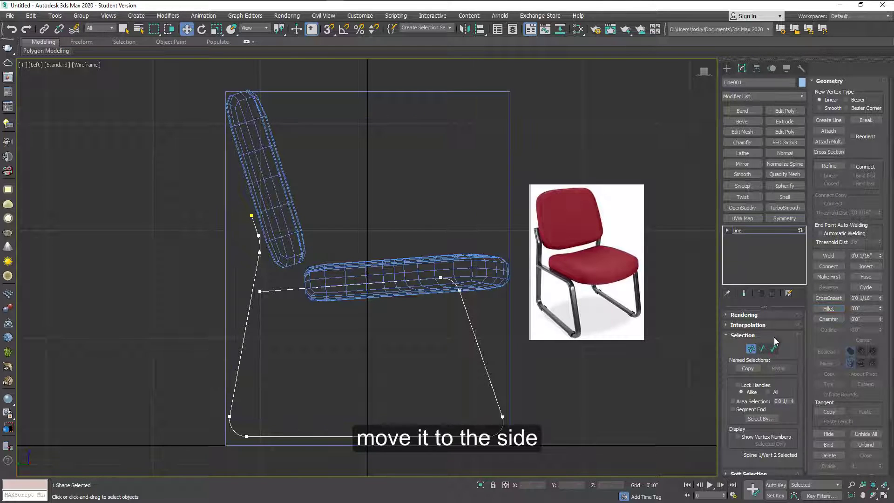
# Move the whole leg frame line in the Front view to the seat's side edge, at X about -10 5/16 inches.
pyautogui.click(750, 348)
pyautogui.hotkey('alt', 'w')
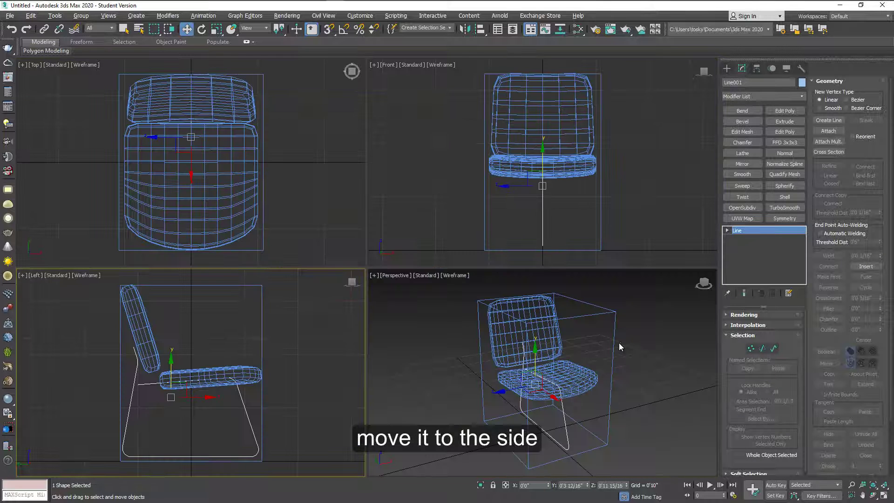
pyautogui.rightClick(555, 202)
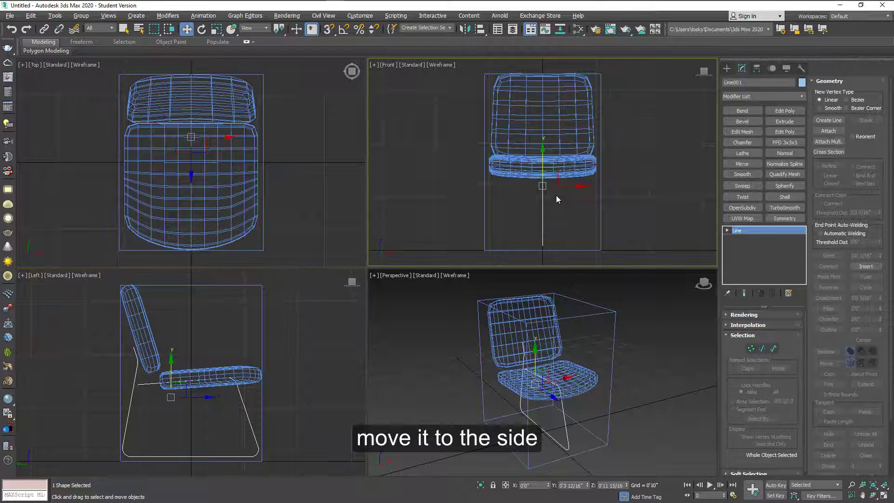
pyautogui.moveTo(565, 187); pyautogui.dragTo(509, 194)
pyautogui.scroll(10, 507, 195)
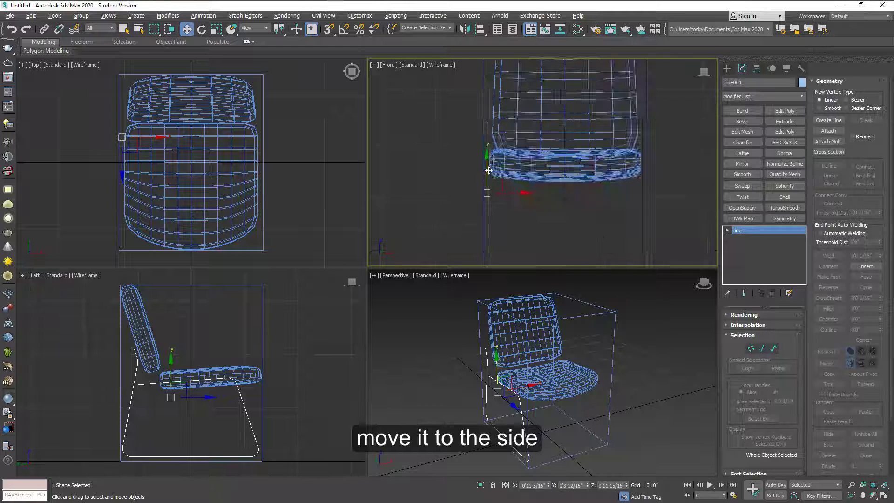
pyautogui.click(500, 209)
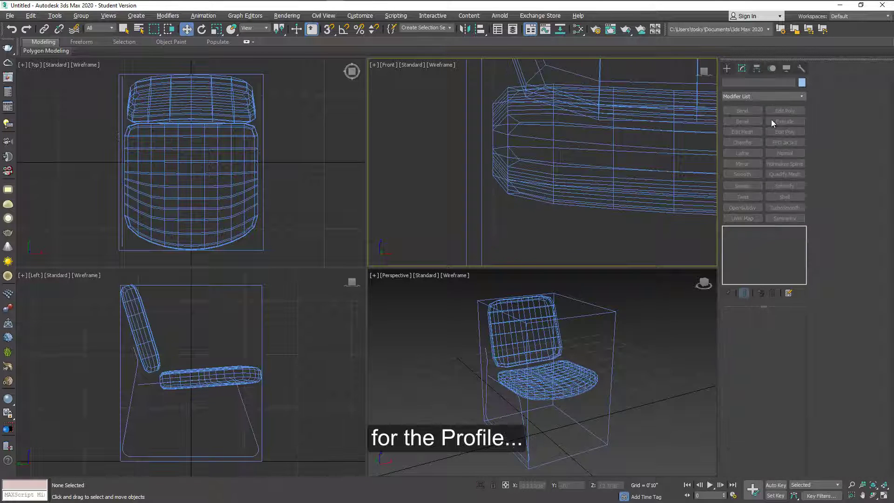
# Draw a profile rectangle beside the seat in the Front view, 11/16" long and 1 9/16" wide, with a 3/16" corner radius.
pyautogui.click(727, 69)
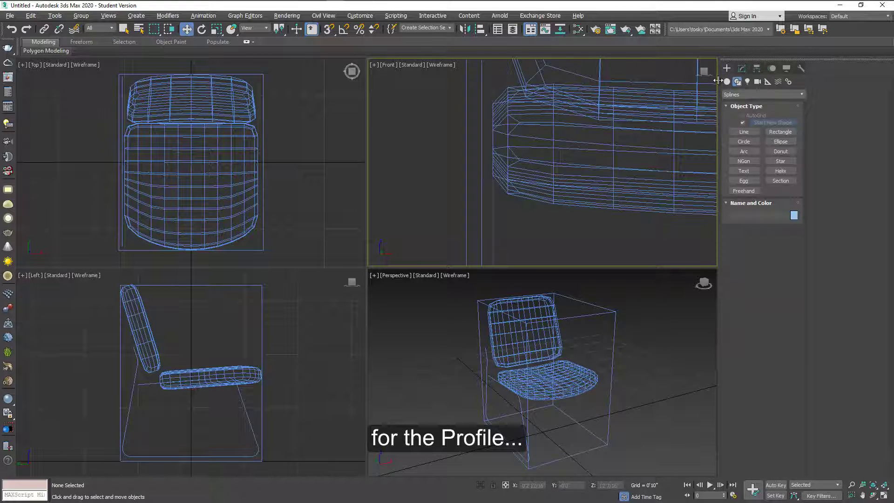
pyautogui.click(772, 133)
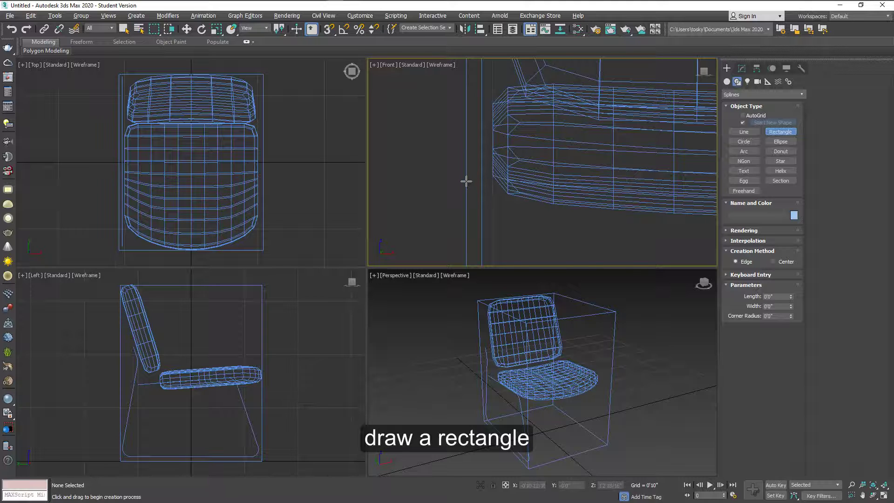
pyautogui.moveTo(466, 182); pyautogui.dragTo(506, 202)
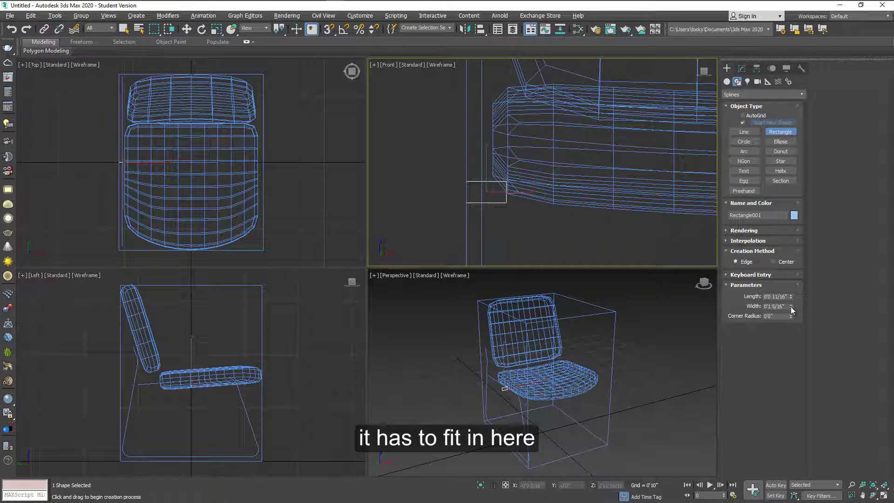
pyautogui.moveTo(791, 306); pyautogui.dragTo(792, 301)
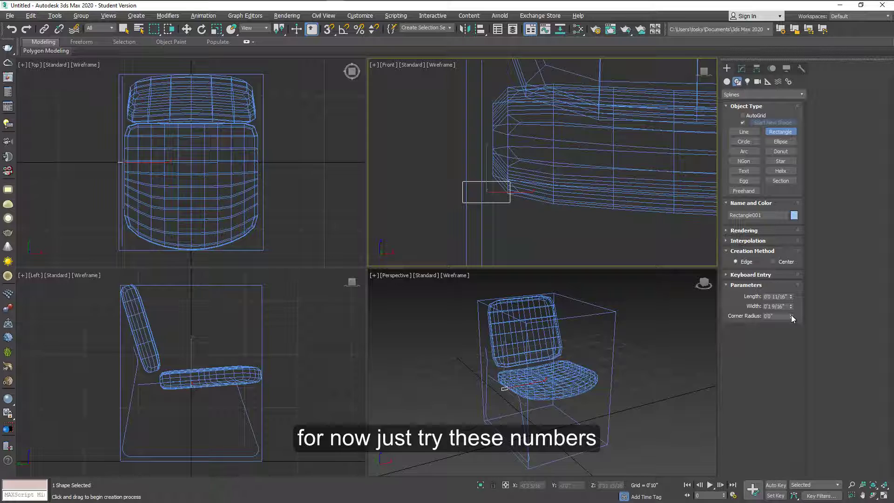
pyautogui.moveTo(791, 317); pyautogui.dragTo(791, 303)
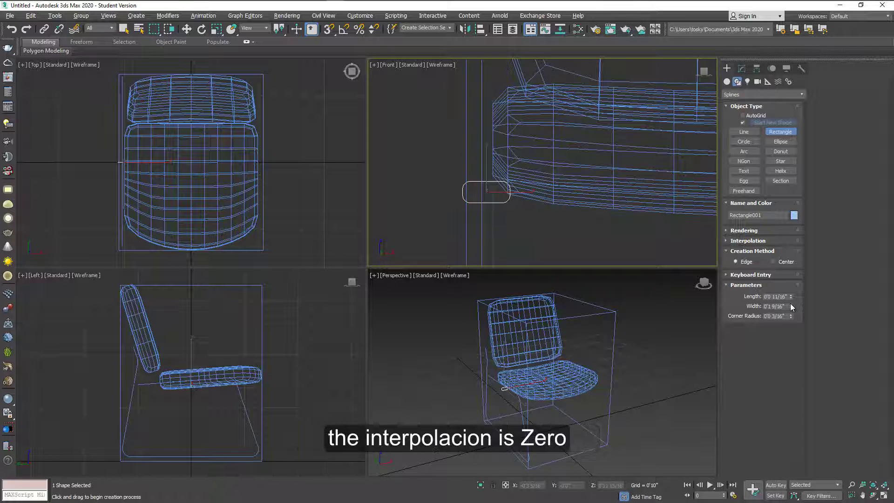
pyautogui.click(750, 241)
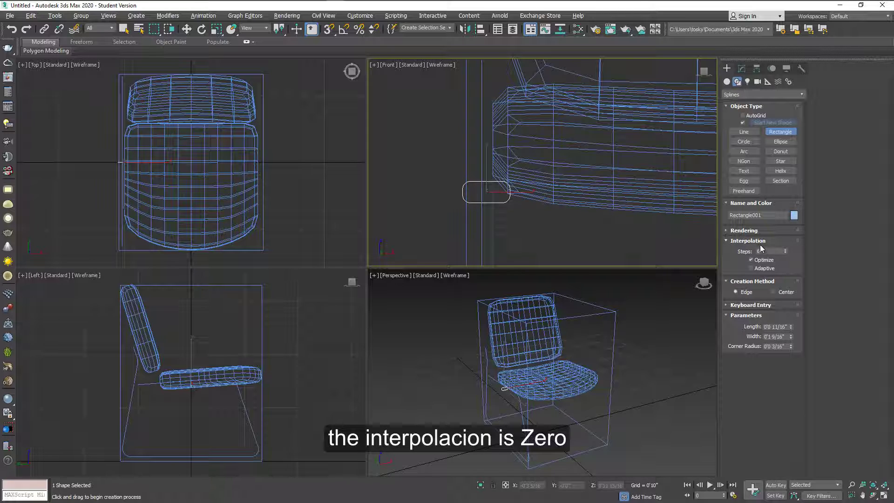
pyautogui.click(759, 241)
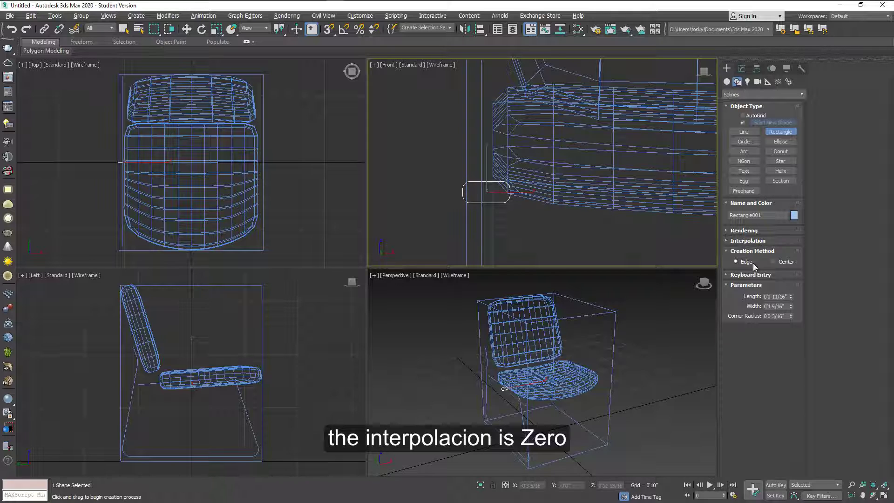
# Apply a Sweep modifier to the leg frame line, using the rounded rectangle as its custom section.
pyautogui.rightClick(521, 413)
pyautogui.click(519, 404)
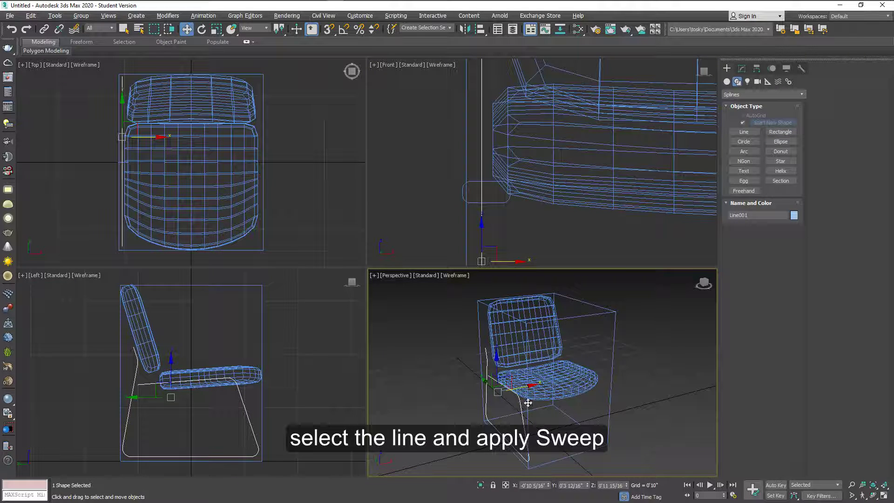
pyautogui.click(742, 69)
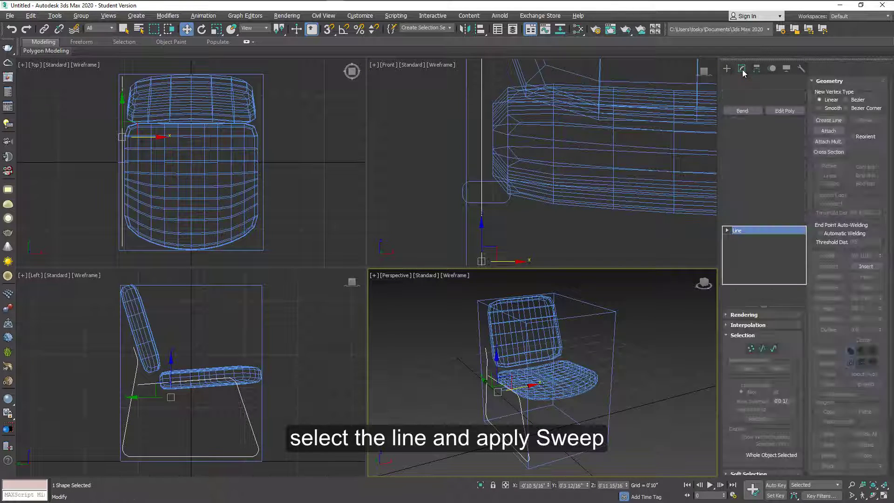
pyautogui.click(742, 186)
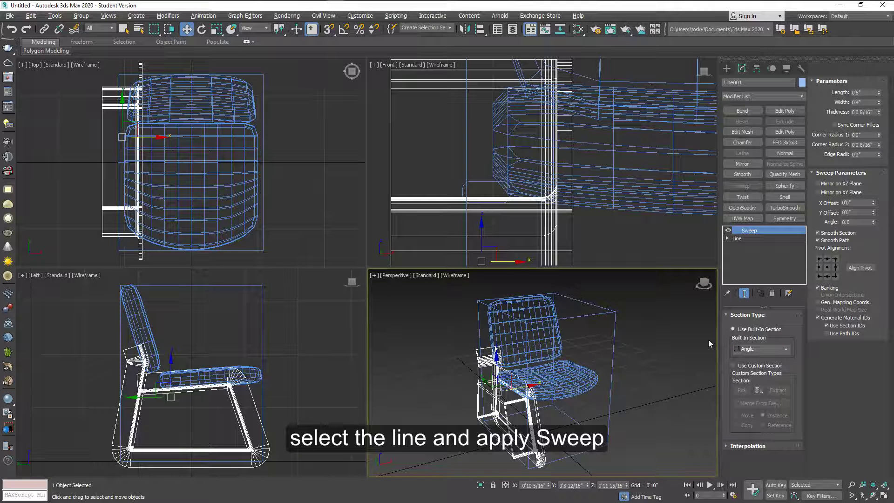
pyautogui.click(733, 365)
pyautogui.click(742, 390)
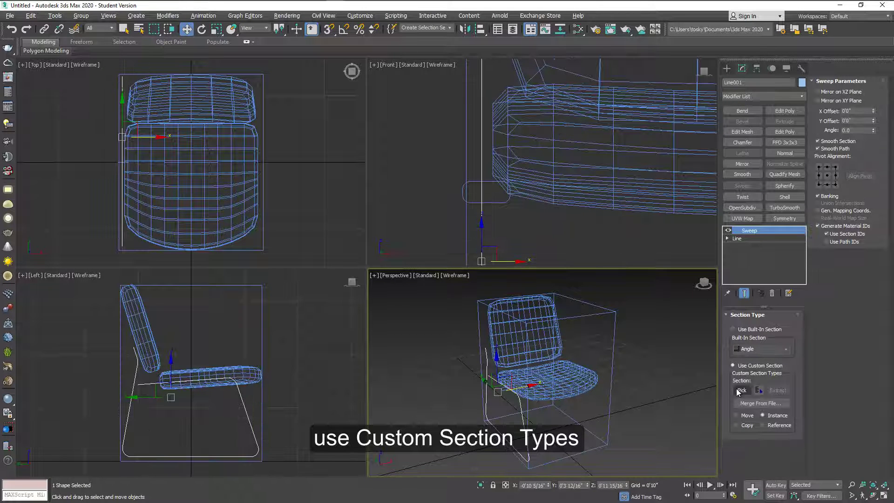
pyautogui.click(505, 203)
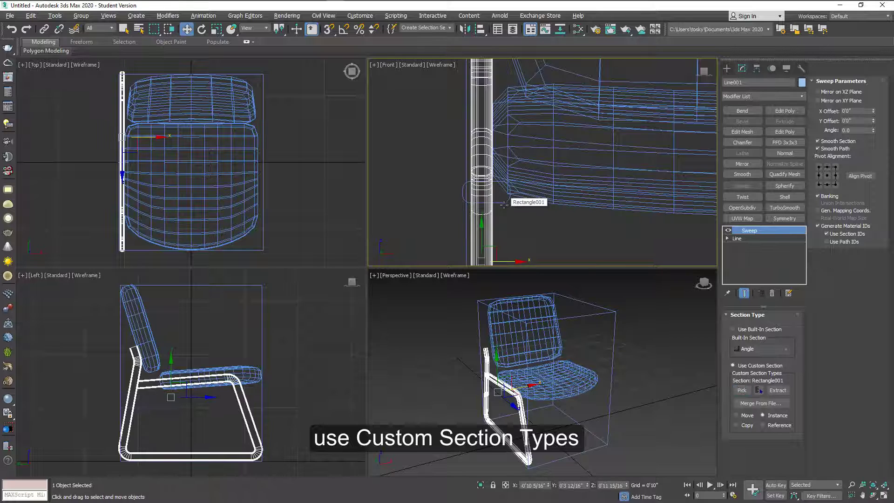
# Inspect the swept leg's foot in the Front view and set the Sweep angle to 90.
pyautogui.scroll(-3, 503, 238)
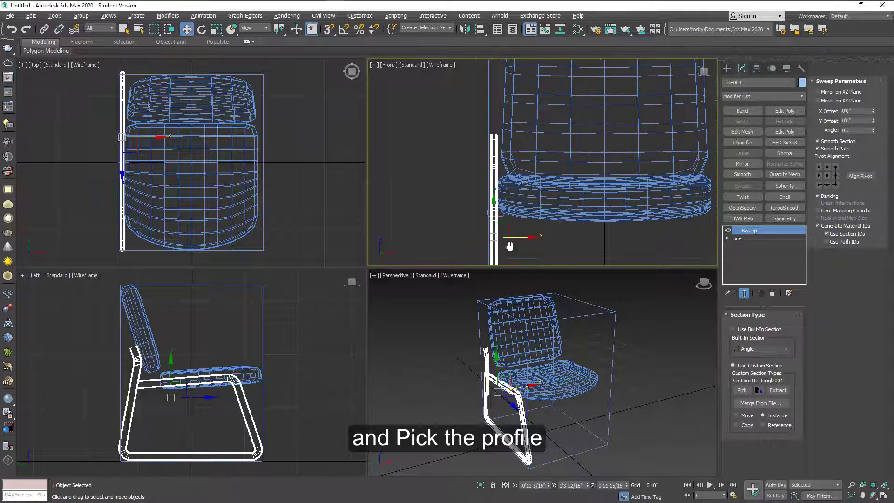
pyautogui.moveTo(510, 246); pyautogui.dragTo(511, 149, button='middle')
pyautogui.scroll(4, 497, 236)
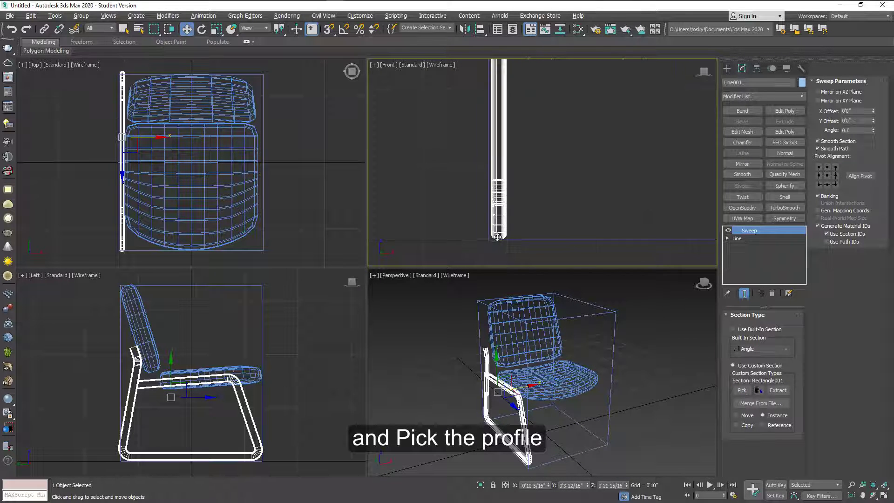
pyautogui.scroll(3, 498, 237)
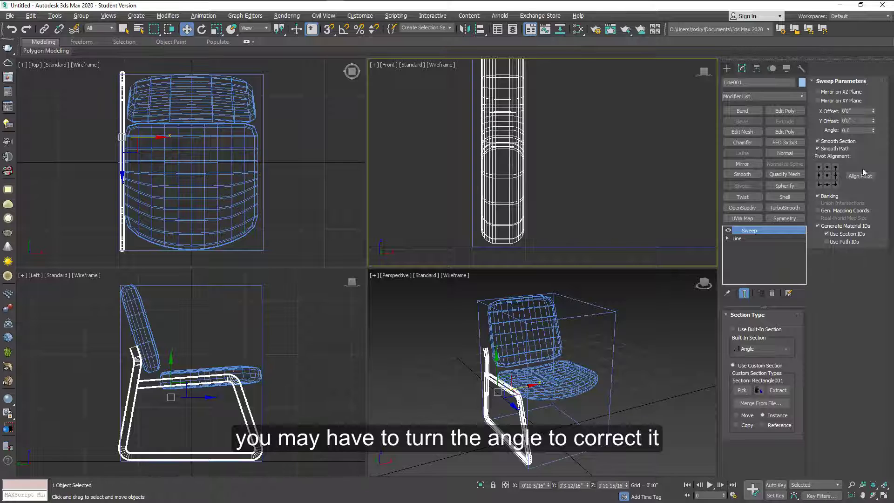
pyautogui.click(853, 131)
pyautogui.write('90')
pyautogui.press('Return')
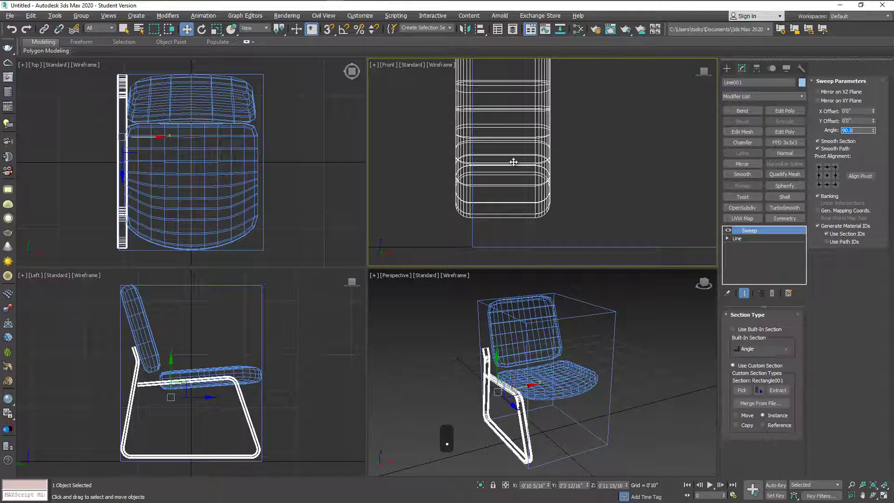
# Hide the overall bounding box and switch the Perspective view's shading to Clay.
pyautogui.click(514, 424)
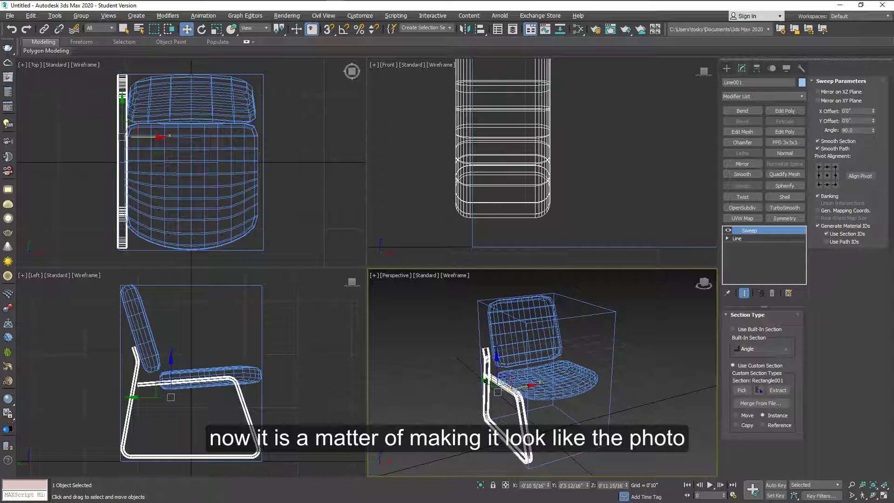
pyautogui.click(606, 315)
pyautogui.rightClick(607, 316)
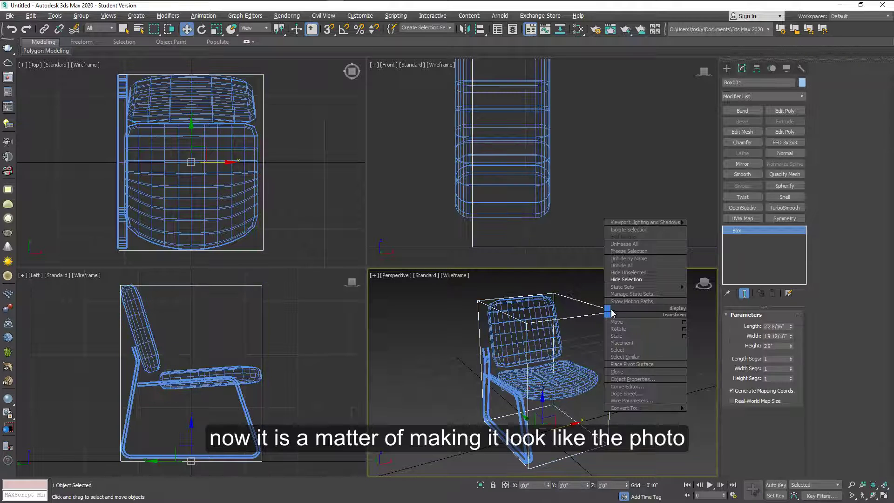
pyautogui.click(623, 279)
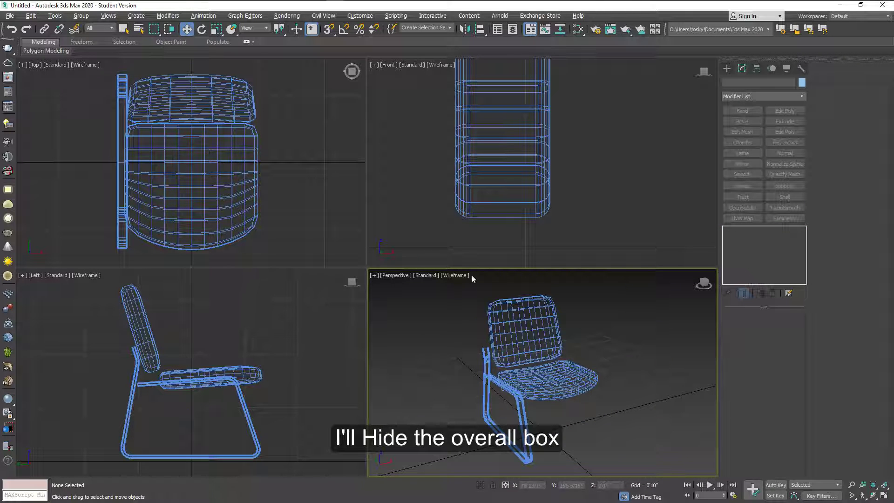
pyautogui.click(451, 275)
pyautogui.click(476, 335)
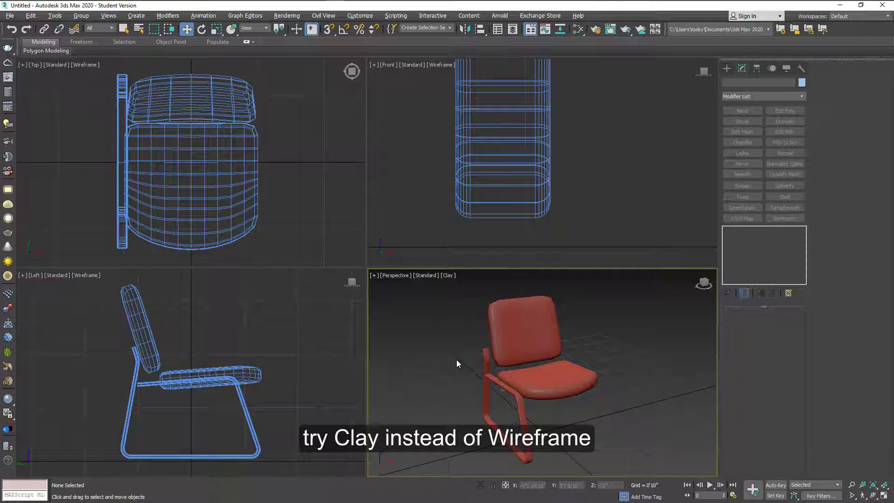
# Compare with the reference photo recepchair.jpg, move the profile rectangle clear of the leg in the Front view and set its width to 1 3/16".
pyautogui.moveTo(0, 177); pyautogui.dragTo(320, 141)
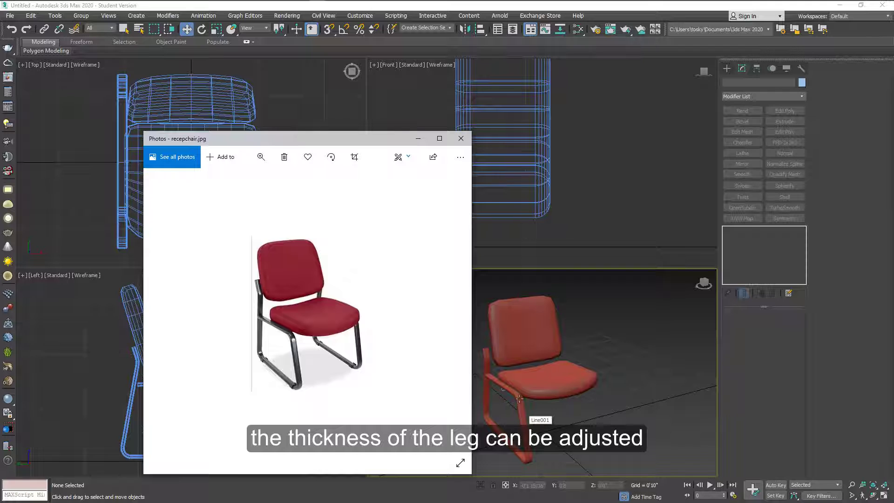
pyautogui.click(417, 138)
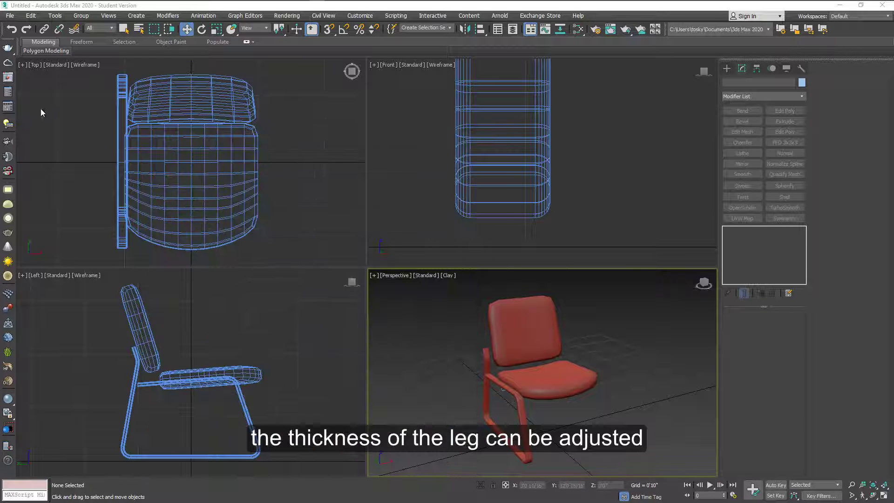
pyautogui.moveTo(421, 146); pyautogui.dragTo(460, 195, button='middle')
pyautogui.scroll(-3, 460, 195)
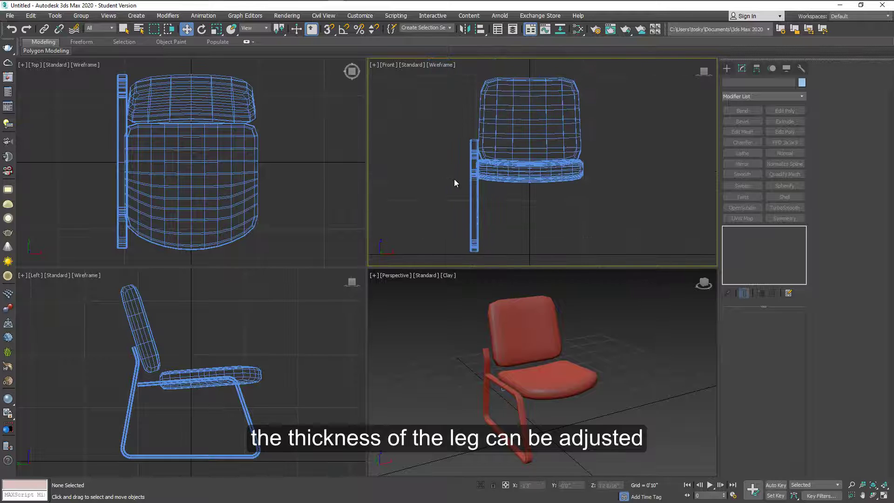
pyautogui.scroll(5, 454, 179)
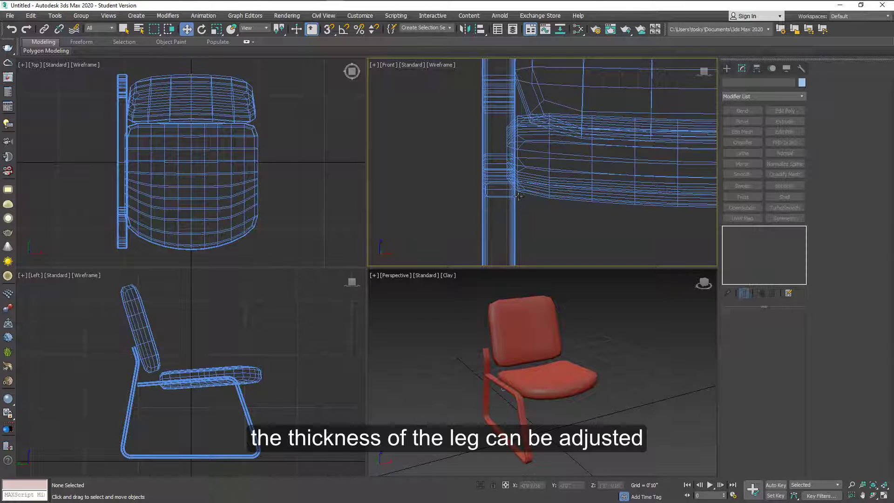
pyautogui.moveTo(495, 187); pyautogui.dragTo(470, 189)
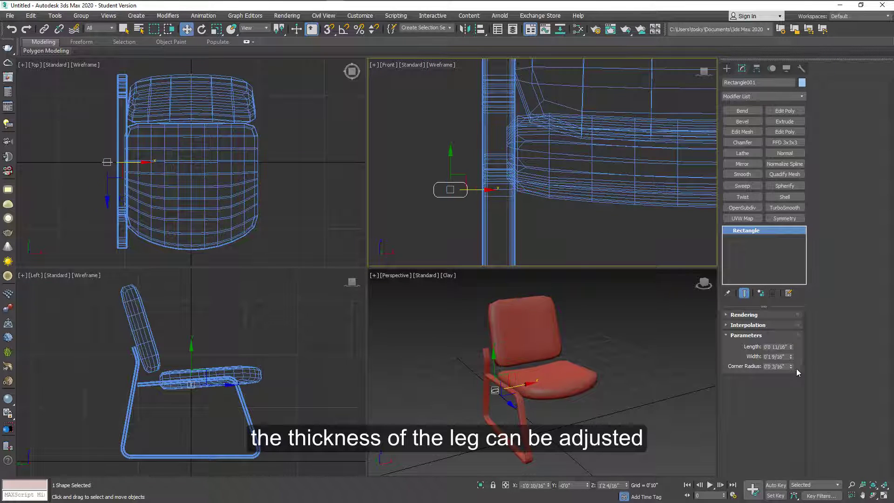
pyautogui.moveTo(791, 357); pyautogui.dragTo(792, 370)
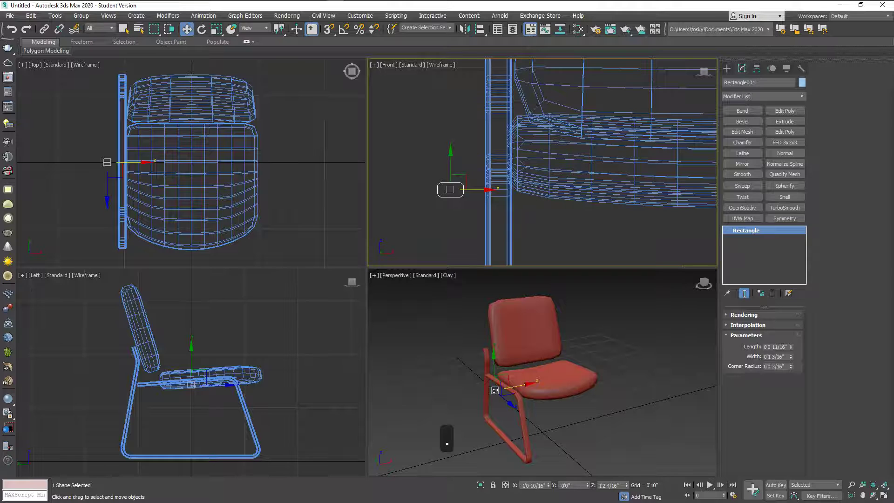
# Check the leg thickness against the reference photo and set the profile rectangle's length to 12/16".
pyautogui.hotkey('alt', 'Tab')
pyautogui.moveTo(323, 186); pyautogui.dragTo(306, 185)
pyautogui.hotkey('alt', 'Tab')
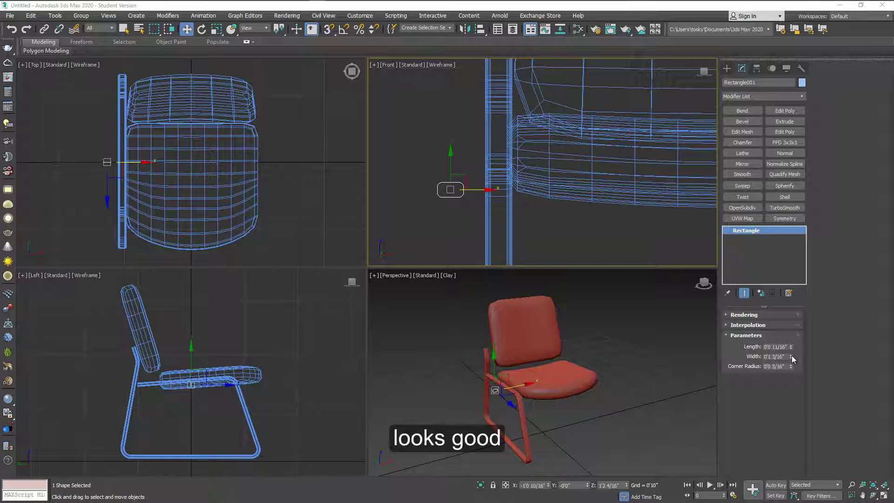
pyautogui.moveTo(791, 345); pyautogui.dragTo(792, 342)
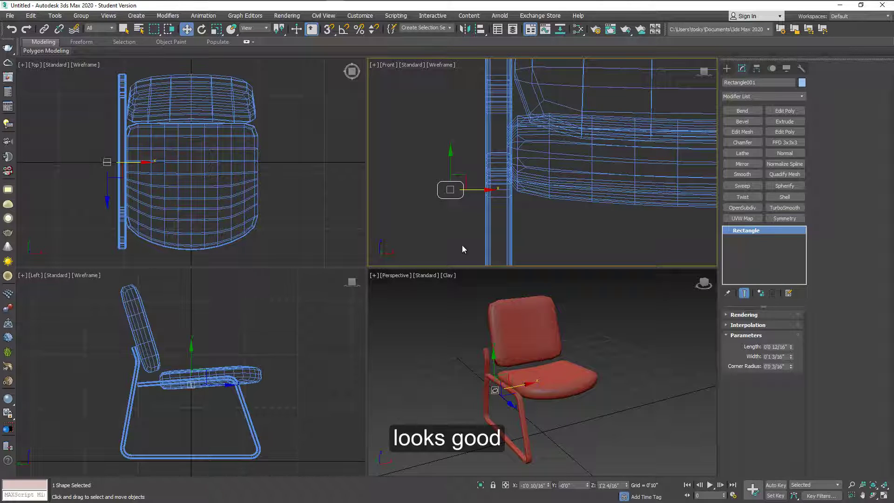
# Move the seat-rail end vertex of the leg path slightly in the Left view so it joins the rear upright, keeping the Sweep result shown.
pyautogui.click(159, 401)
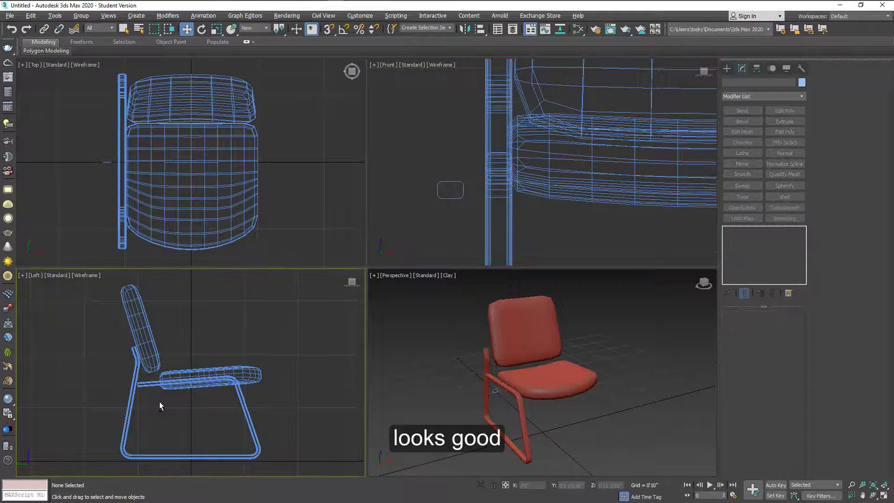
pyautogui.hotkey('alt', 'w')
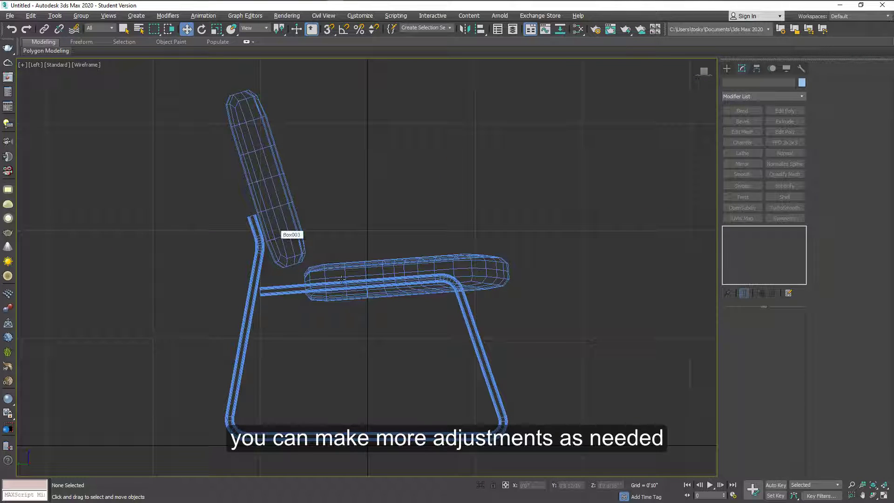
pyautogui.click(276, 289)
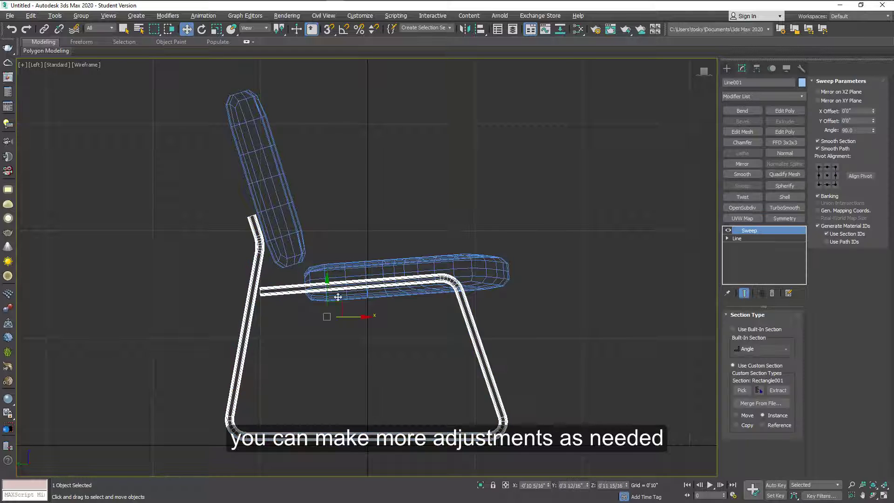
pyautogui.click(737, 238)
pyautogui.click(751, 348)
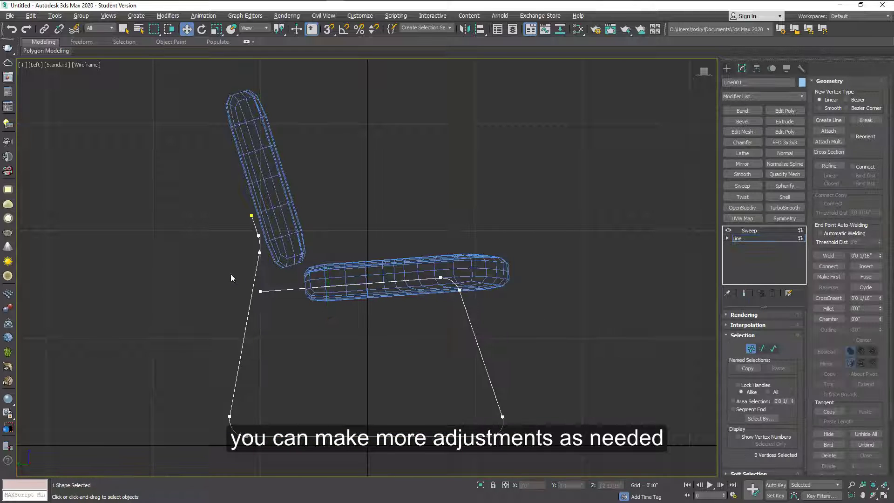
pyautogui.moveTo(258, 300); pyautogui.dragTo(264, 302)
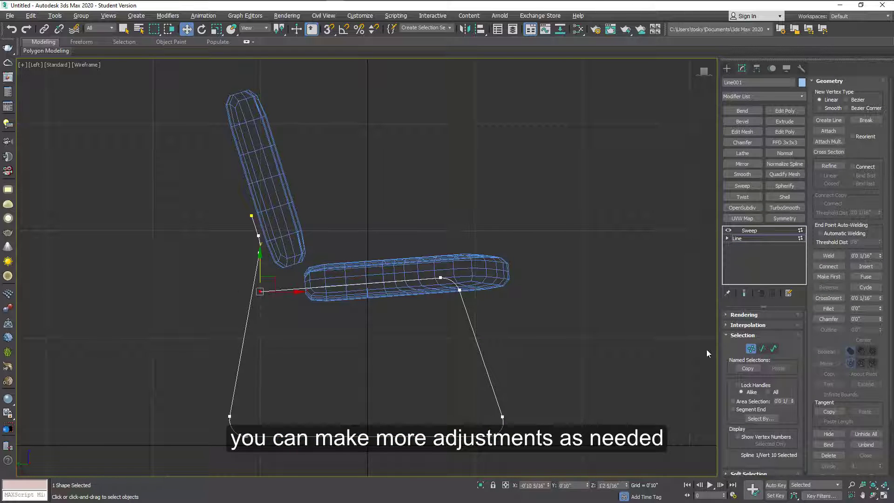
pyautogui.click(744, 293)
pyautogui.moveTo(276, 290); pyautogui.dragTo(271, 284)
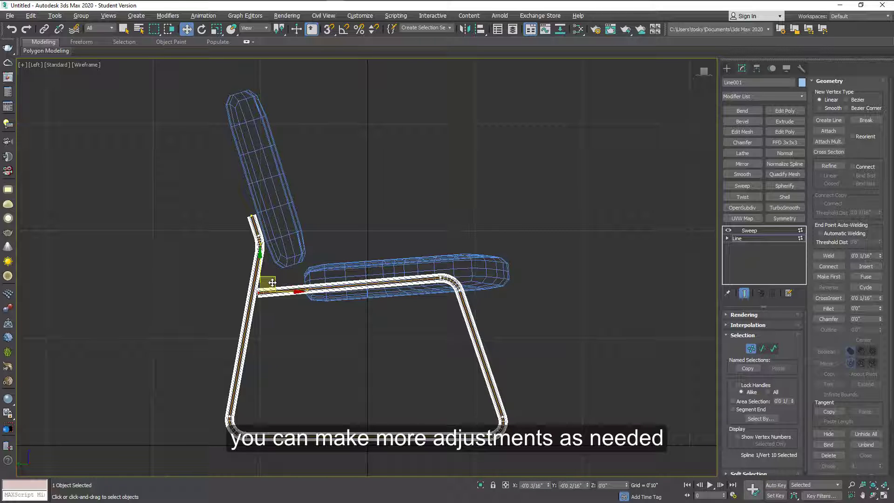
pyautogui.click(750, 230)
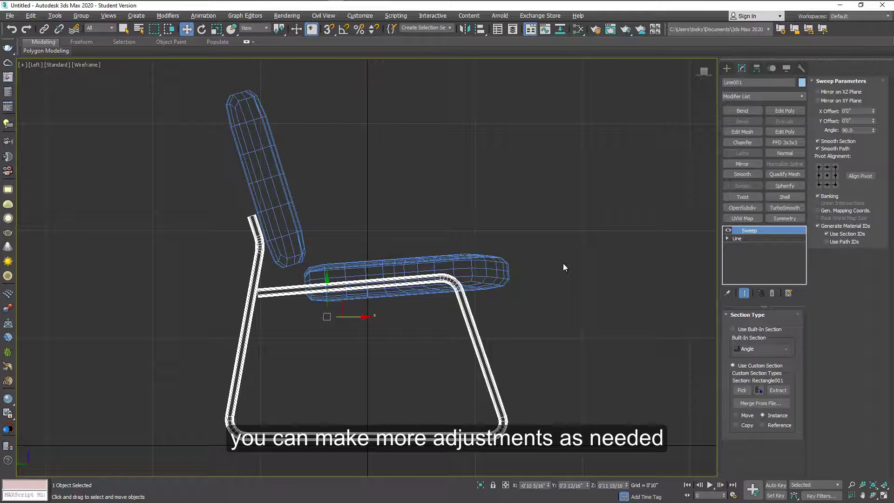
# Shift the leg path's six rear vertices forward in the Left view to close the gap between the upright and the backrest.
pyautogui.hotkey('alt', 'w')
pyautogui.hotkey('alt', 'w')
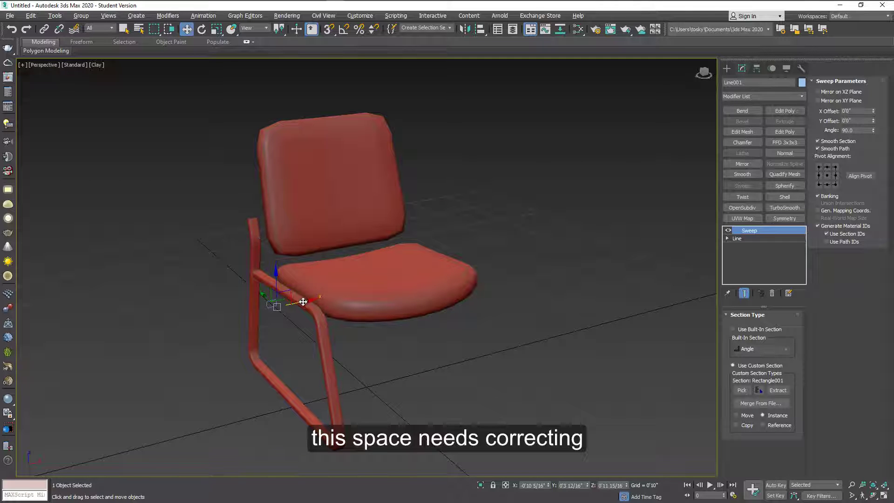
pyautogui.keyDown('alt'); pyautogui.moveTo(304, 302); pyautogui.dragTo(218, 303, button='middle'); pyautogui.keyUp('alt')
pyautogui.hotkey('alt', 'w')
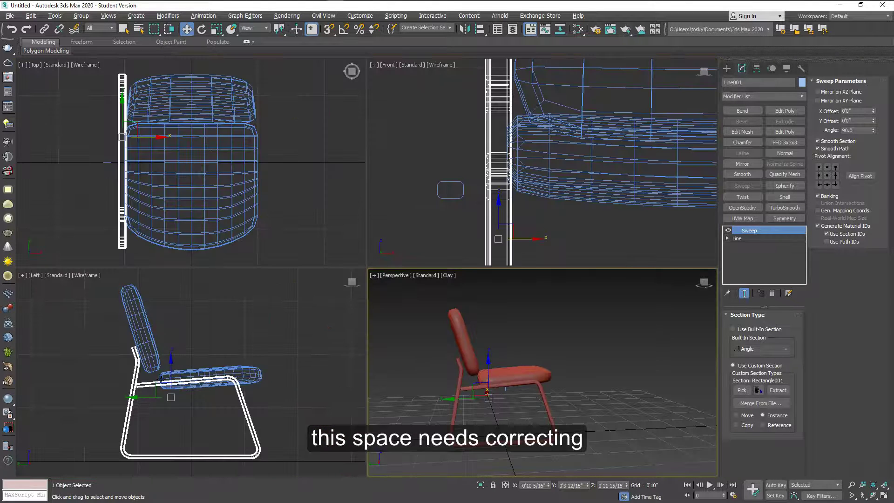
pyautogui.click(736, 238)
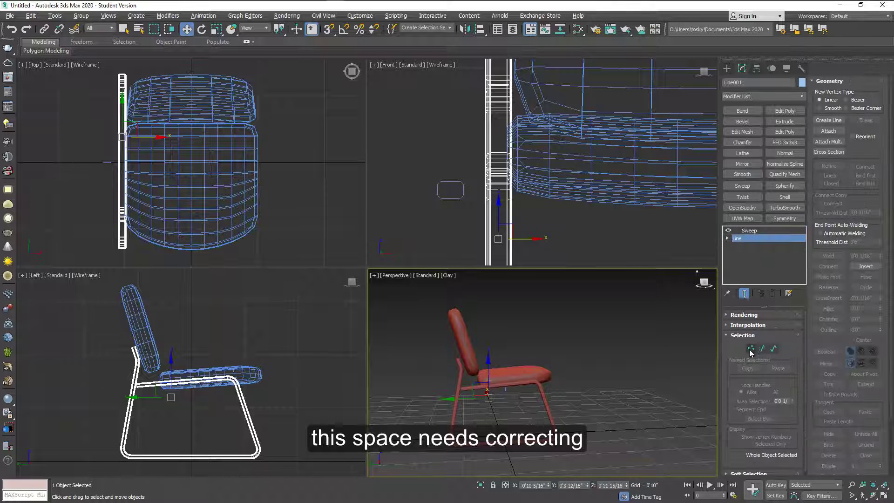
pyautogui.click(751, 349)
pyautogui.moveTo(109, 328); pyautogui.dragTo(145, 471)
pyautogui.moveTo(161, 347); pyautogui.dragTo(170, 346)
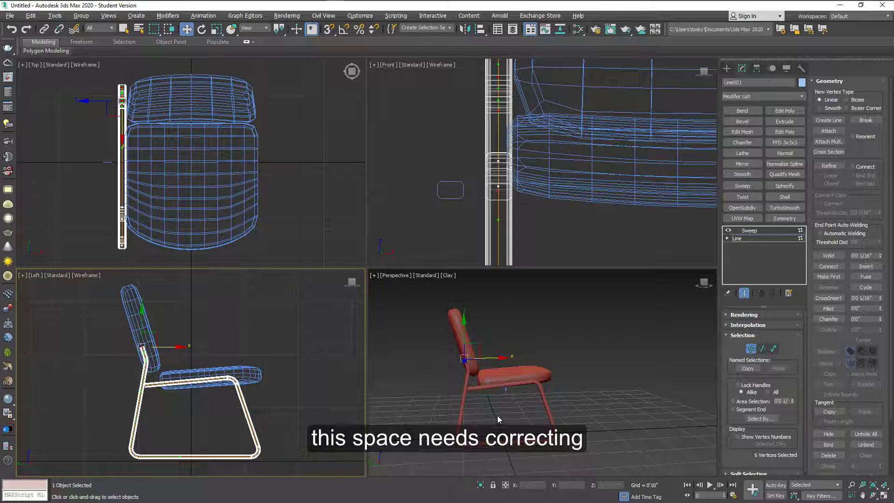
pyautogui.keyDown('alt'); pyautogui.moveTo(499, 406); pyautogui.dragTo(469, 392, button='middle'); pyautogui.keyUp('alt')
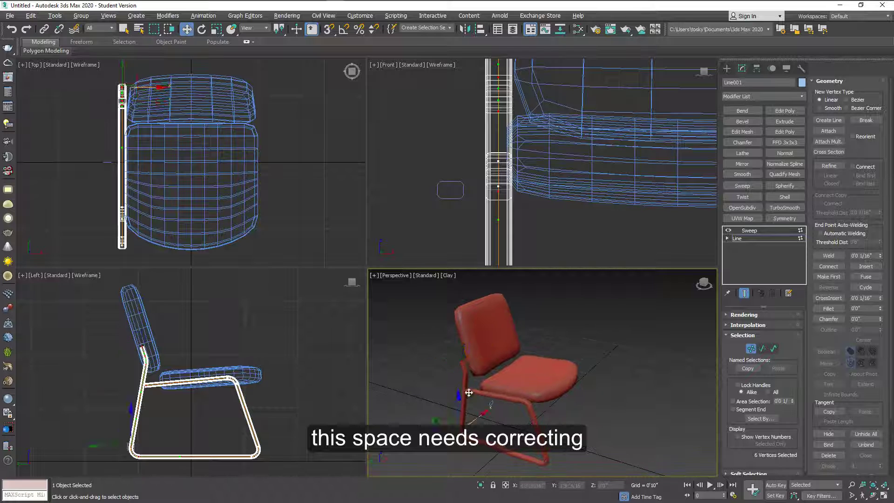
pyautogui.scroll(5, 469, 392)
pyautogui.rightClick(164, 395)
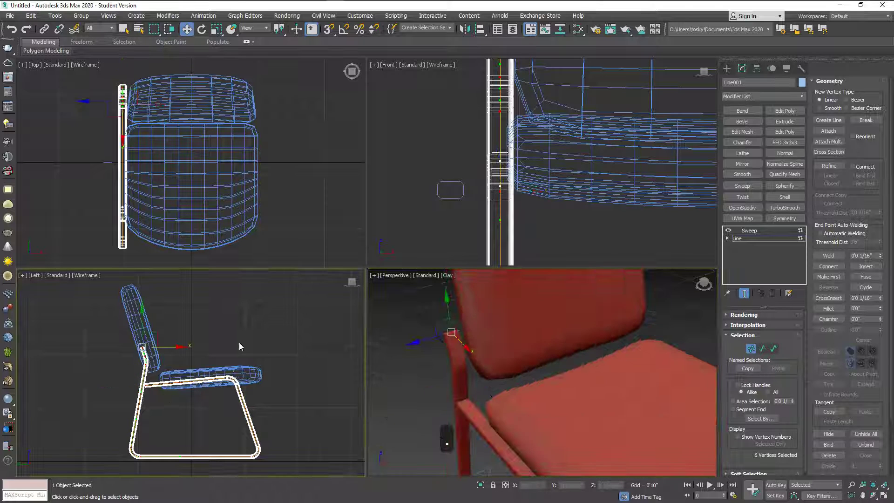
pyautogui.click(751, 348)
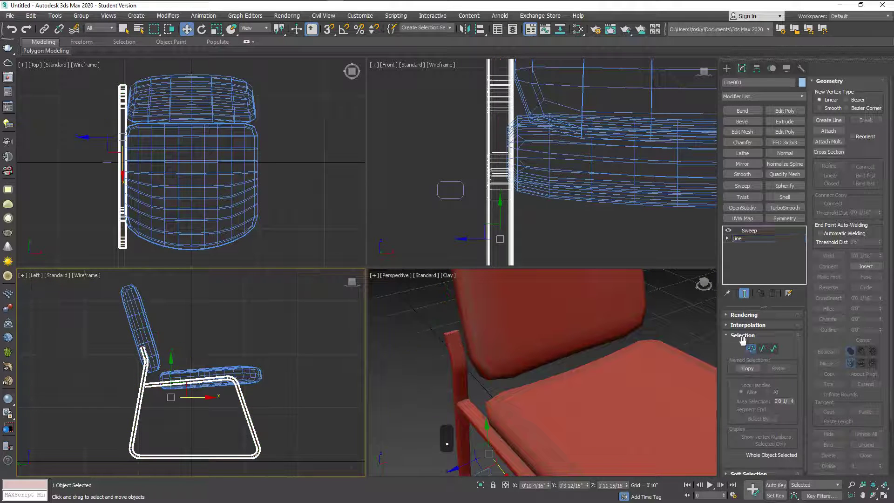
# Rotate the leg frame slightly in the Front view so its foot splays outward from the seat.
pyautogui.scroll(-6, 562, 230)
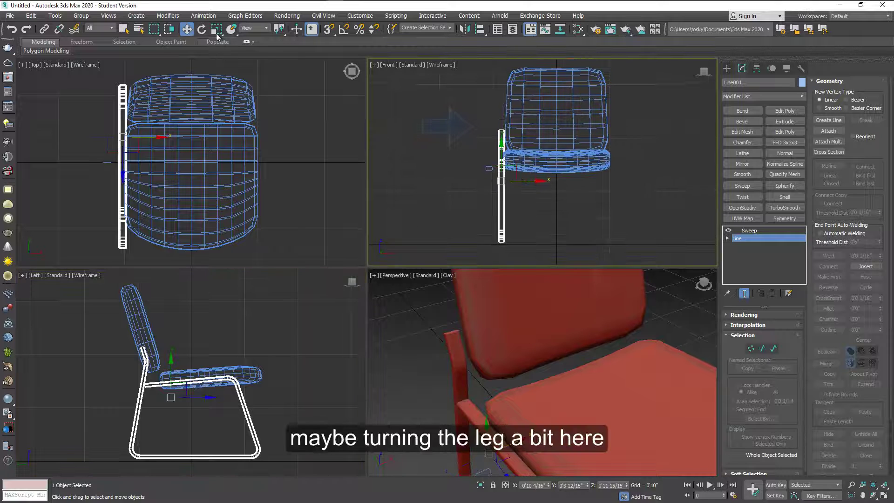
pyautogui.click(202, 29)
pyautogui.moveTo(536, 179); pyautogui.dragTo(533, 177)
pyautogui.press('w')
pyautogui.click(482, 198)
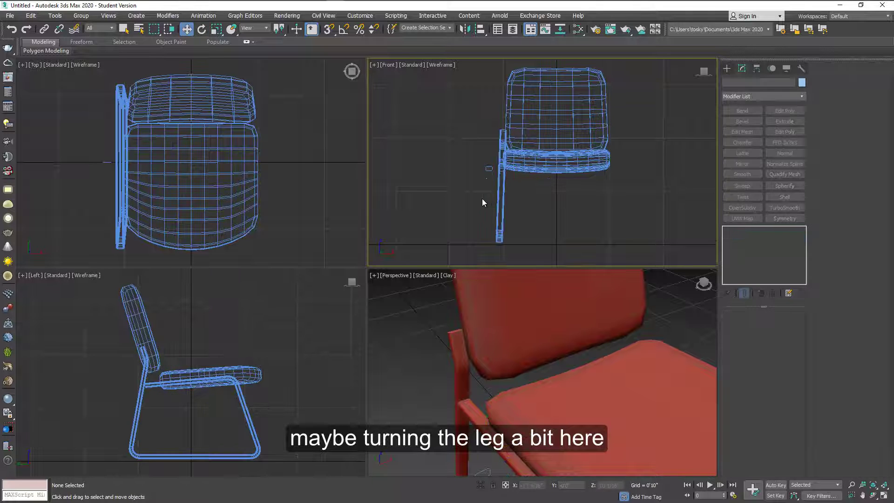
# Clone the profile rectangle as a Copy and place it beside the foot of the leg in the Front view.
pyautogui.hotkey('alt', 'w')
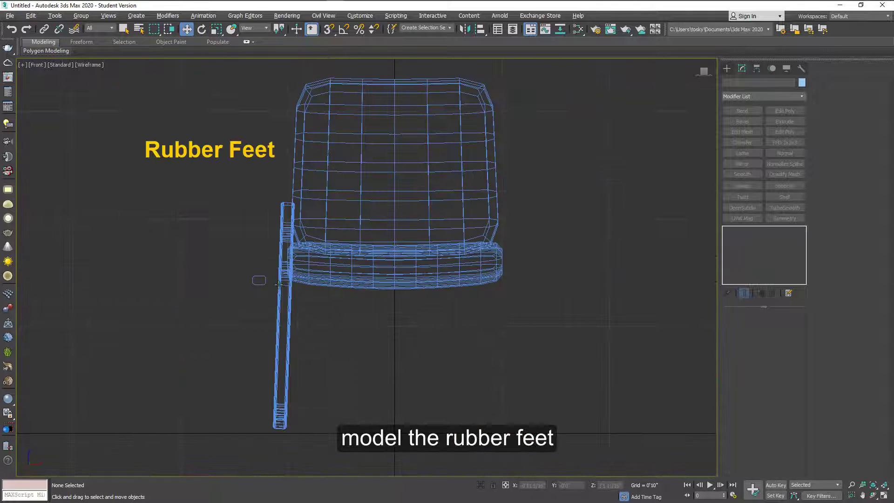
pyautogui.moveTo(260, 281)
pyautogui.mouseDown()
pyautogui.moveTo(260, 268)
pyautogui.moveTo(260, 402)
pyautogui.mouseUp()
pyautogui.rightClick(259, 266)
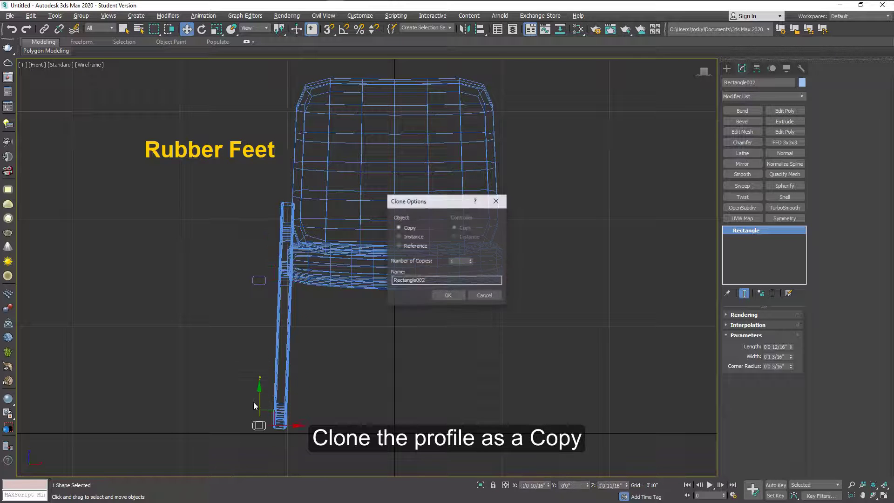
pyautogui.click(448, 295)
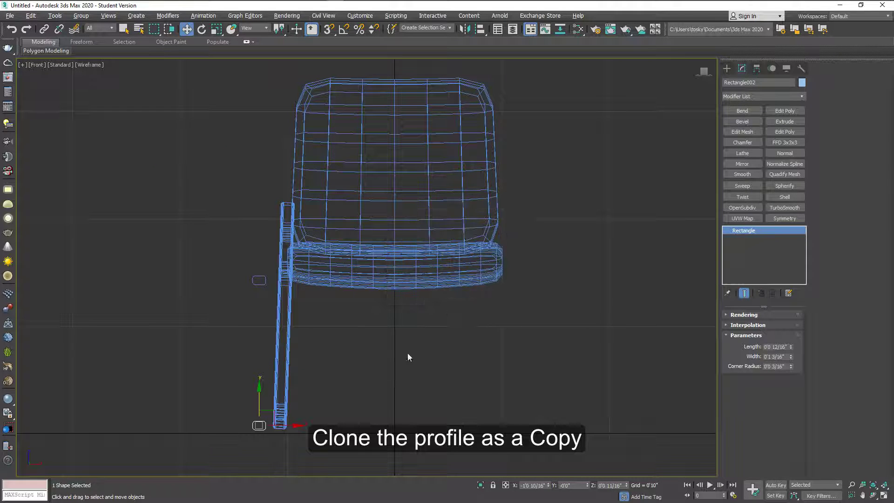
# Enable the copied rectangle in the renderer and viewport and set its rendering type to Rectangular.
pyautogui.scroll(3, 267, 433)
pyautogui.scroll(4, 260, 398)
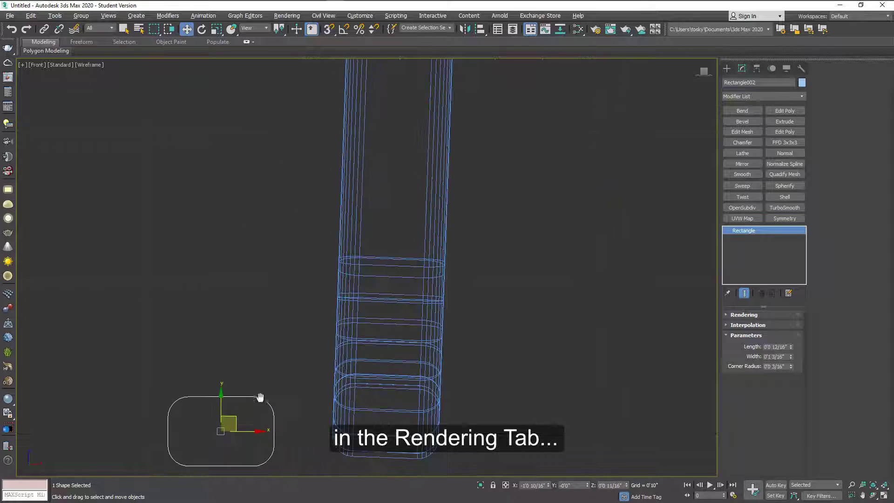
pyautogui.click(732, 315)
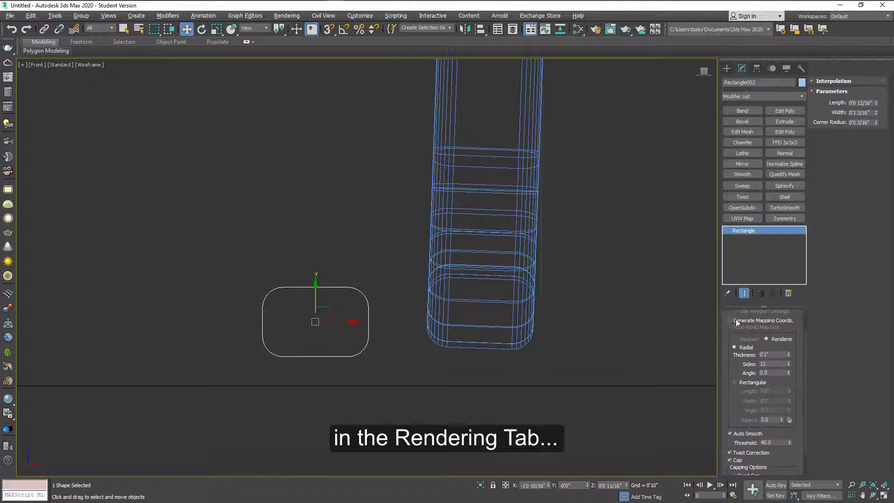
pyautogui.scroll(2, 734, 354)
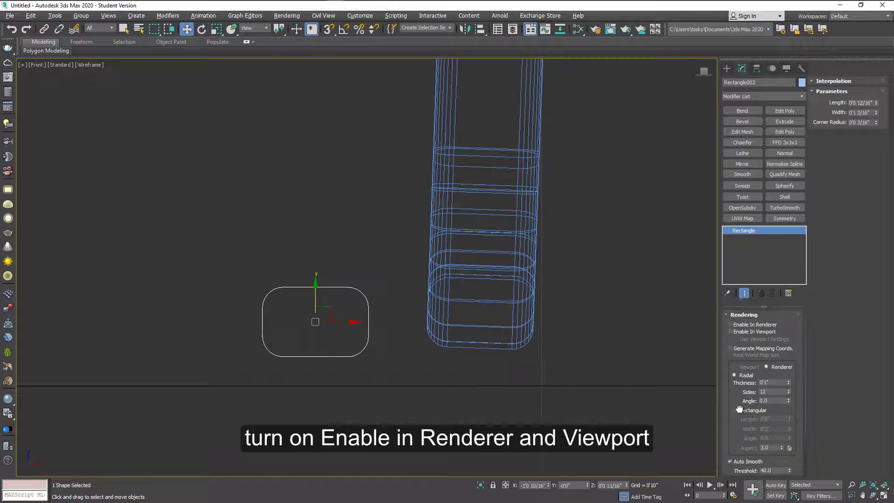
pyautogui.click(731, 324)
pyautogui.click(730, 332)
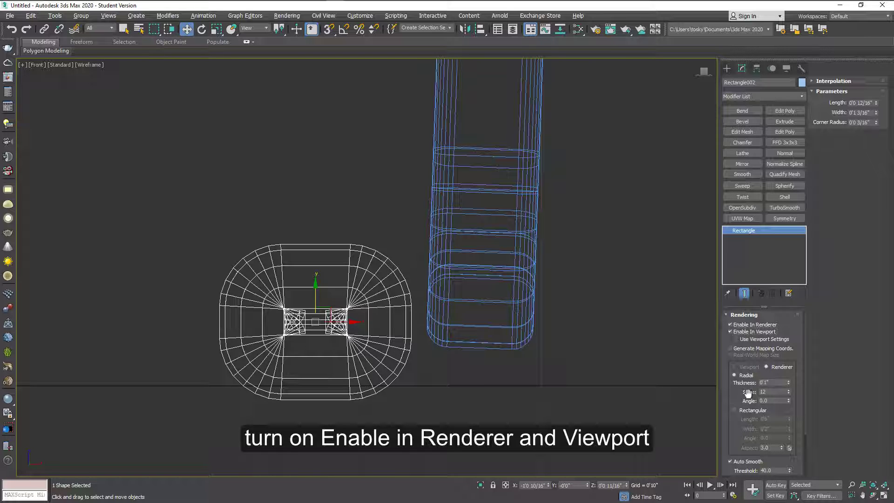
pyautogui.click(735, 410)
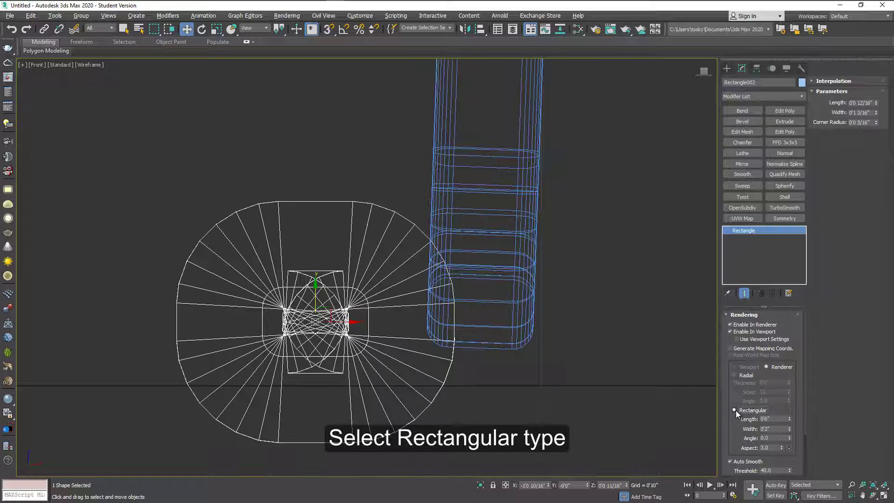
# Set the rectangle's rendering length to 0" and rendering width to 1/16", and move it onto the bottom of the leg.
pyautogui.moveTo(732, 427); pyautogui.dragTo(740, 370)
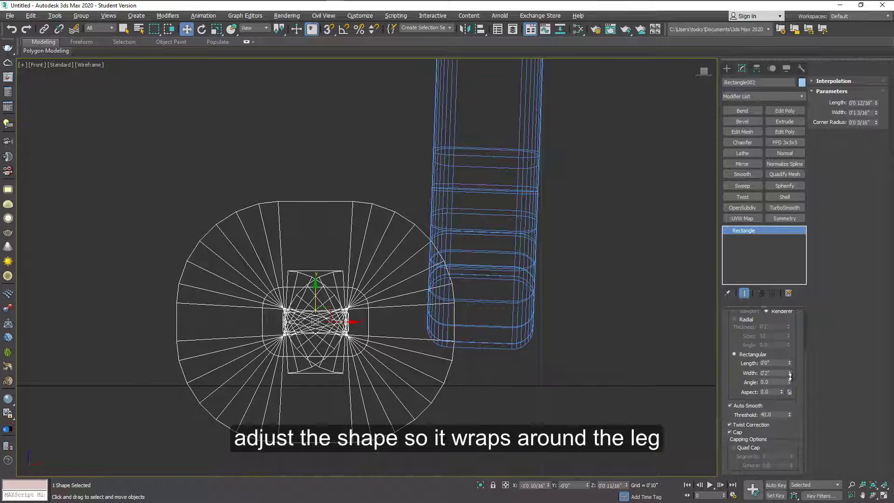
pyautogui.moveTo(789, 373); pyautogui.dragTo(793, 421)
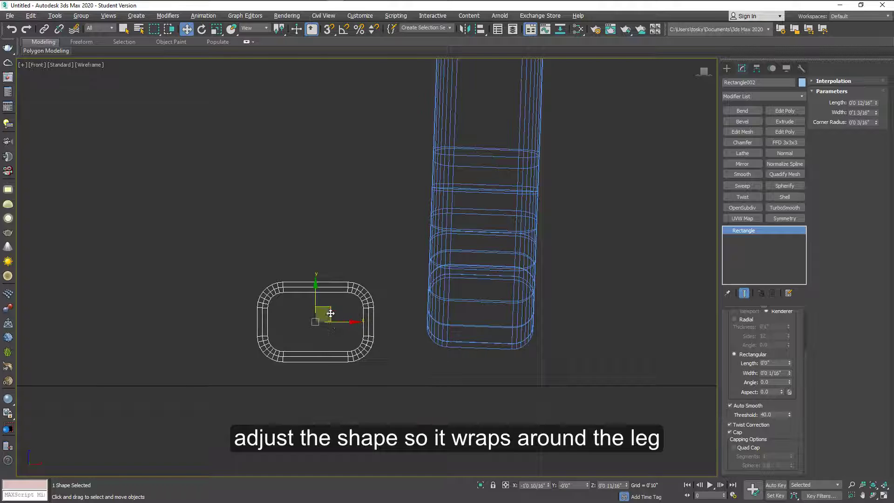
pyautogui.moveTo(324, 315); pyautogui.dragTo(488, 324)
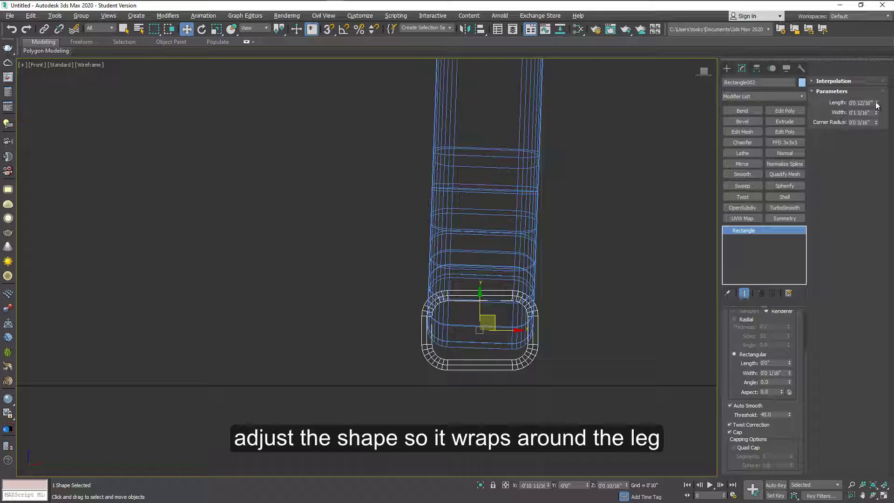
# Set the rectangle's length to 13/16", width to 1 7/16" and rendering width to 3/16", and raise it slightly around the leg.
pyautogui.moveTo(879, 102); pyautogui.dragTo(882, 105)
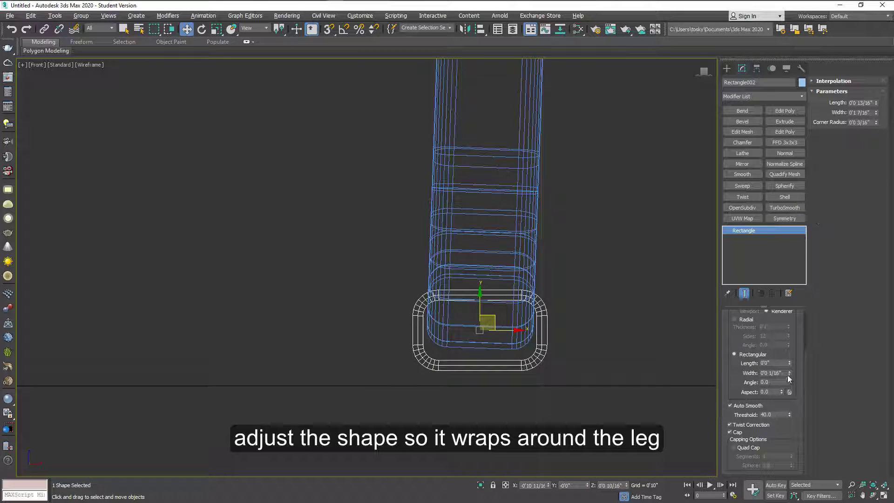
pyautogui.moveTo(789, 373); pyautogui.dragTo(791, 367)
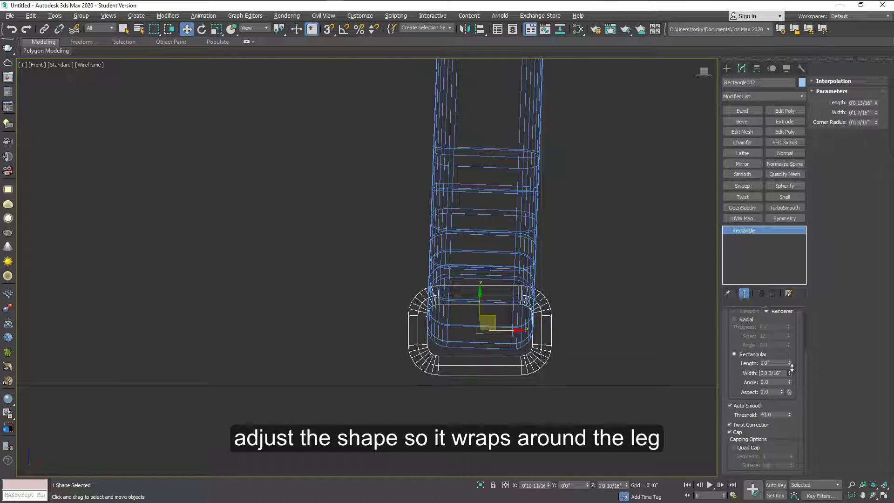
pyautogui.moveTo(792, 367); pyautogui.dragTo(792, 367)
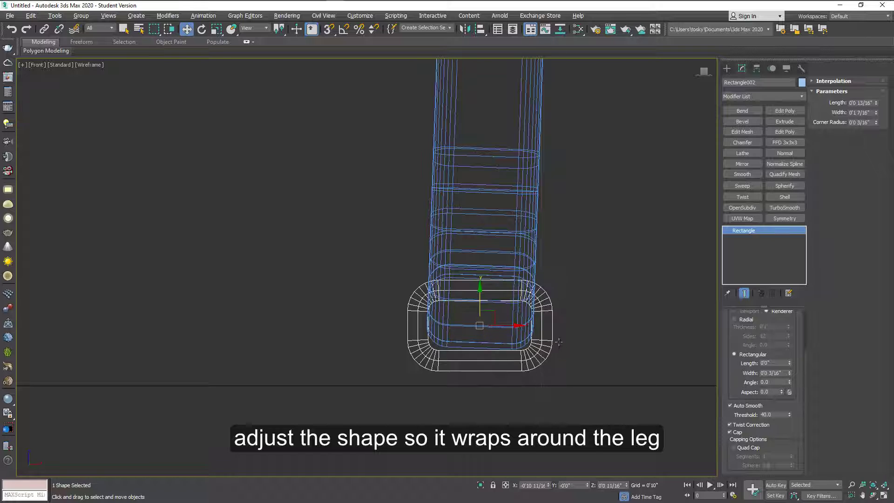
# Set the foot ring's rendering length to 1 7/16" to make it a sleeve around the leg's bottom rail.
pyautogui.hotkey('alt', 'w')
pyautogui.moveTo(542, 380); pyautogui.dragTo(501, 388, button='middle')
pyautogui.scroll(3, 528, 418)
pyautogui.scroll(3, 501, 387)
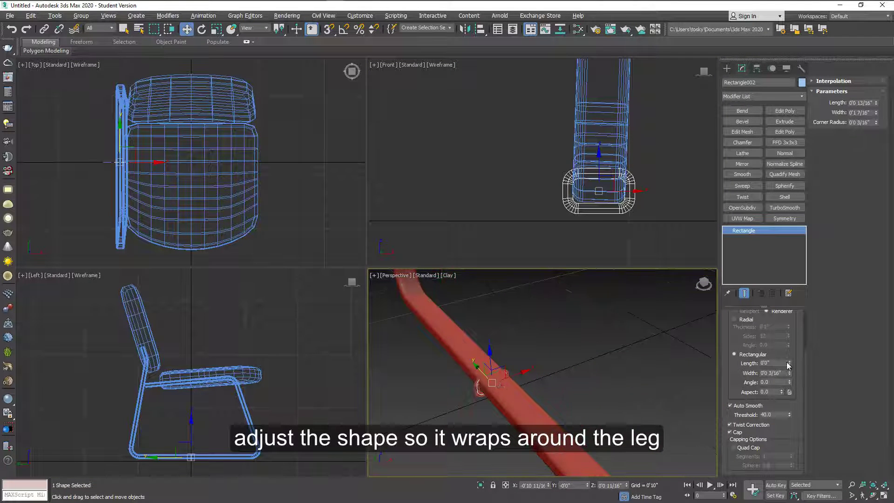
pyautogui.moveTo(790, 362); pyautogui.dragTo(778, 294)
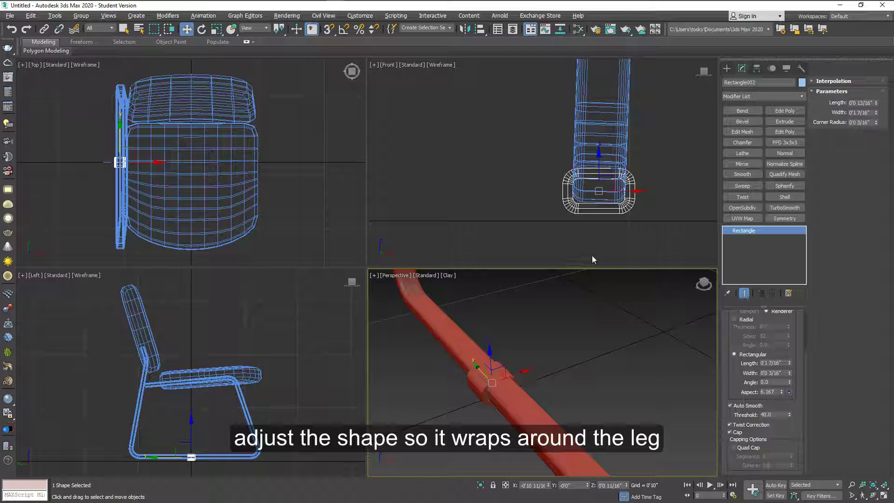
# Raise the rubber foot about 2/16" in the Front view to center it around the leg, and check its fit in the Left view.
pyautogui.click(601, 190)
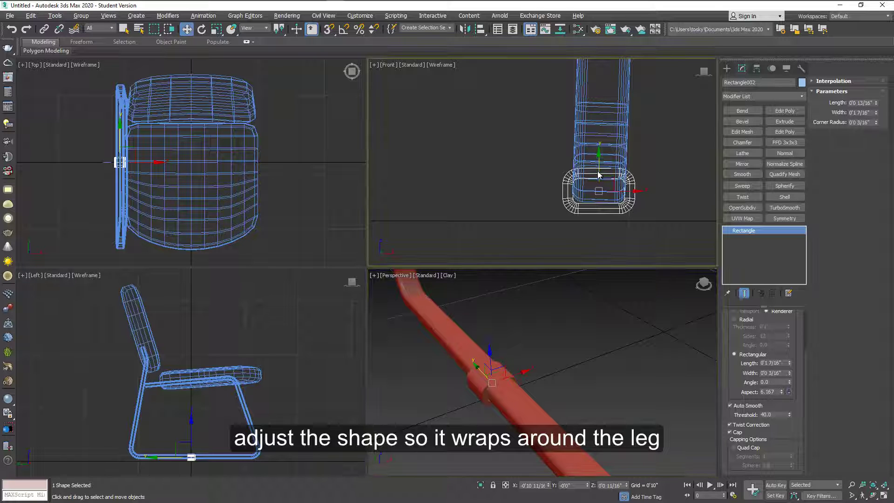
pyautogui.moveTo(599, 164); pyautogui.dragTo(598, 159)
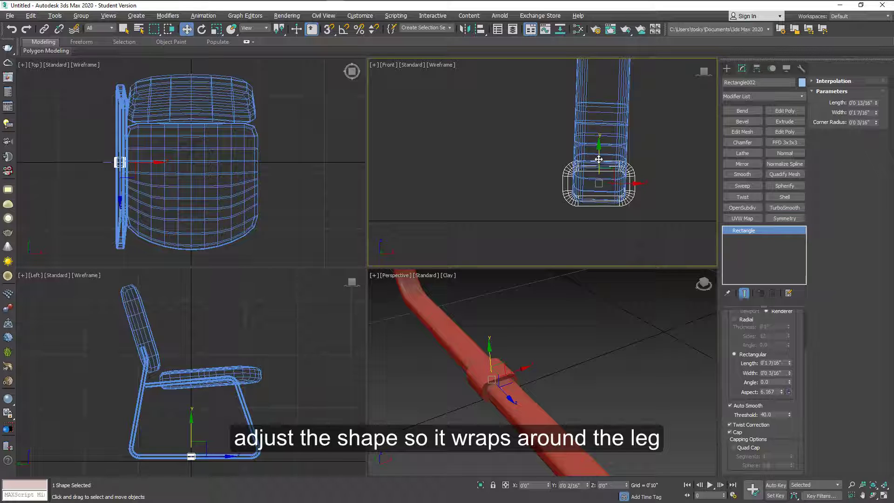
pyautogui.scroll(8, 194, 450)
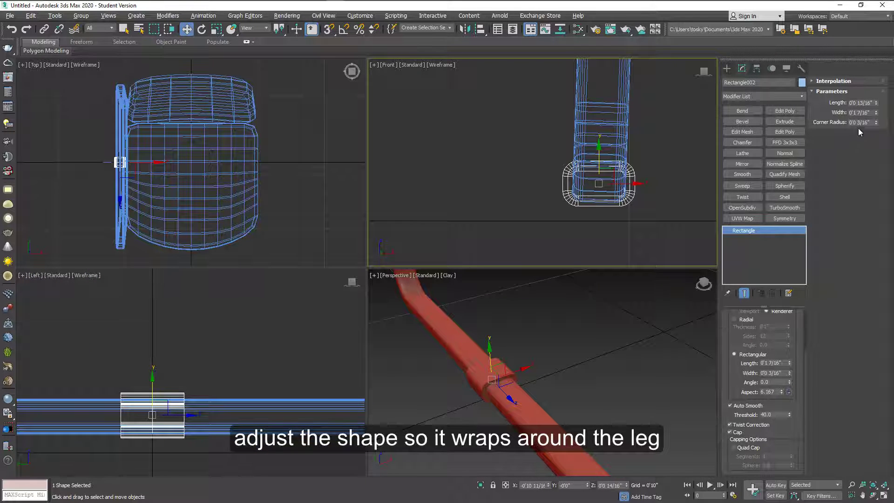
# Set the foot rectangle's length to 1" and width to 1 8/16", and lower it slightly to center it around the leg.
pyautogui.click(876, 111)
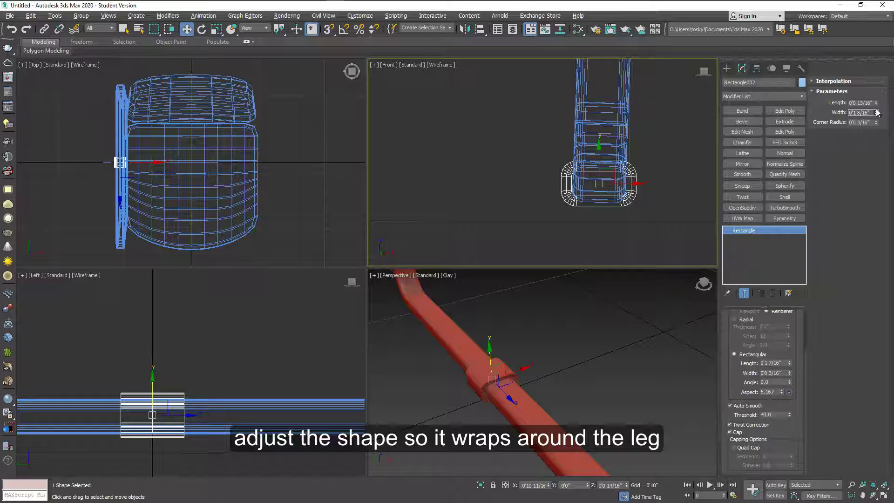
pyautogui.moveTo(876, 103); pyautogui.dragTo(876, 89)
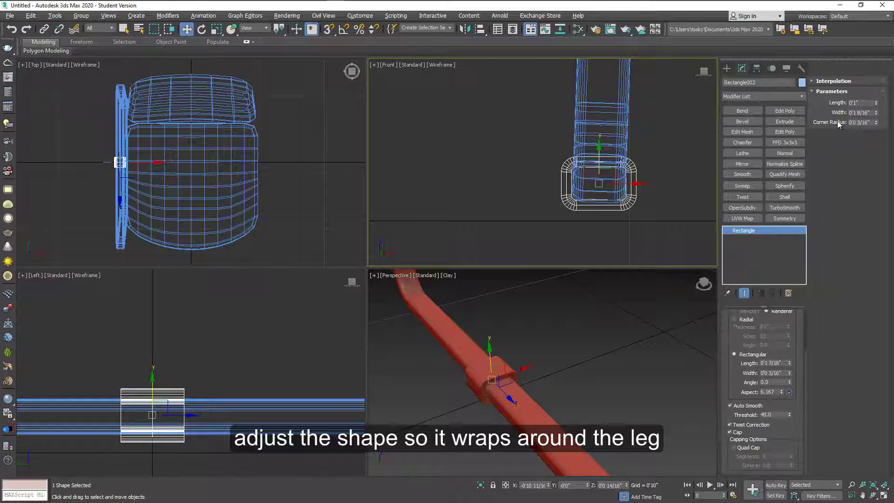
pyautogui.moveTo(161, 399); pyautogui.dragTo(161, 402)
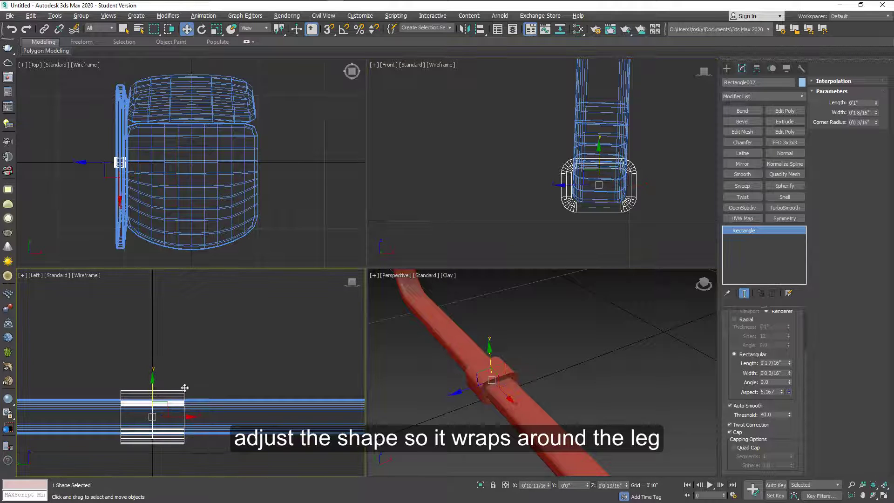
# Show edged faces in the Perspective view and convert the foot sleeve to Editable Poly.
pyautogui.click(485, 374)
pyautogui.press('F4')
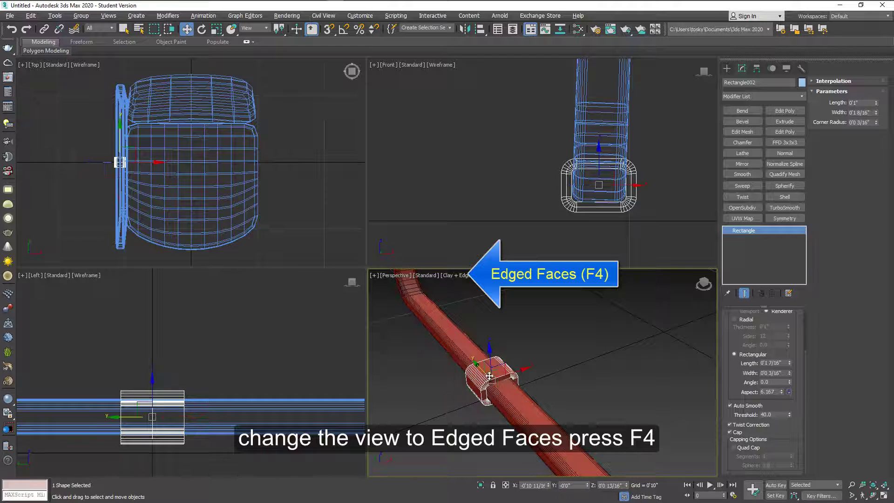
pyautogui.rightClick(489, 375)
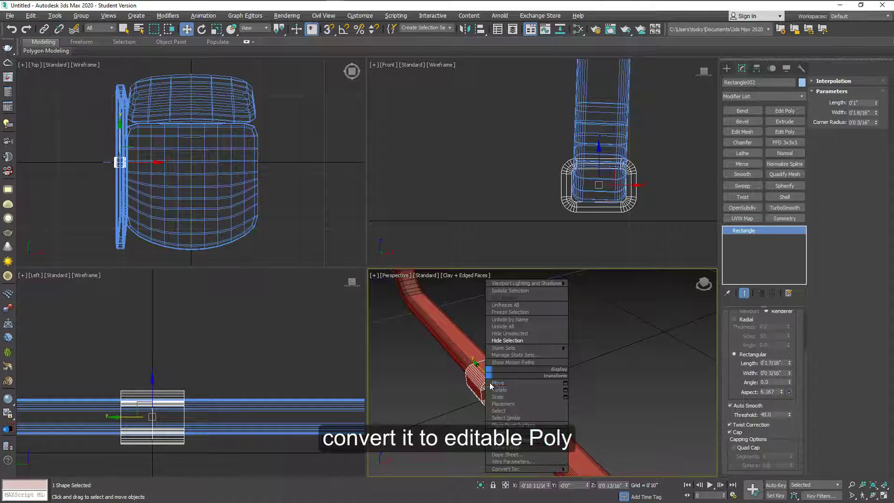
pyautogui.moveTo(521, 469)
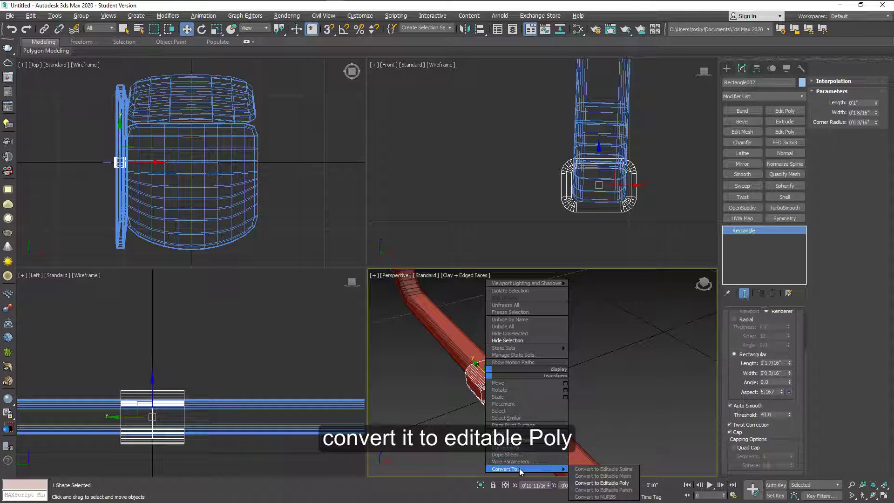
pyautogui.click(592, 482)
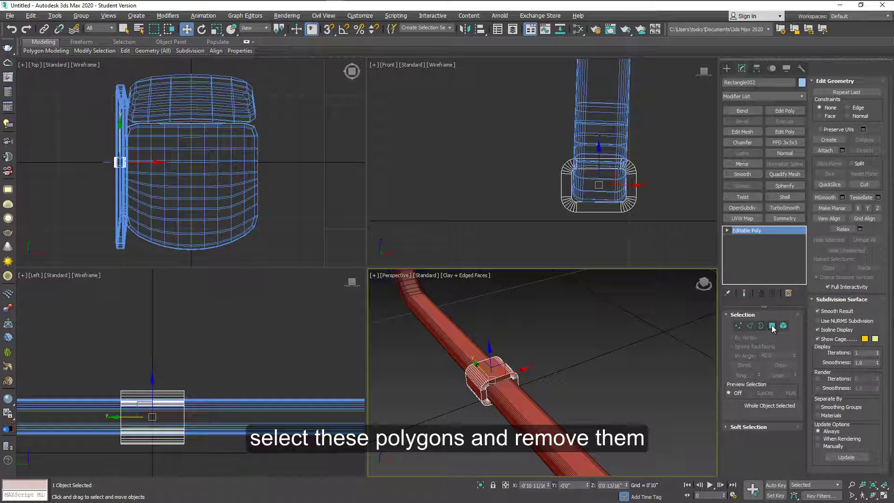
# Delete the polygons across the top of the foot sleeve to open it above the leg rail.
pyautogui.click(772, 326)
pyautogui.click(497, 374)
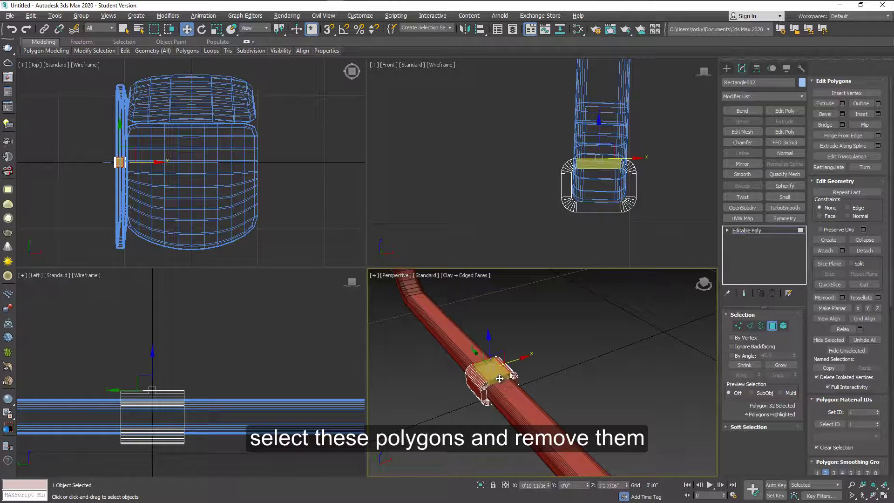
pyautogui.press('Delete')
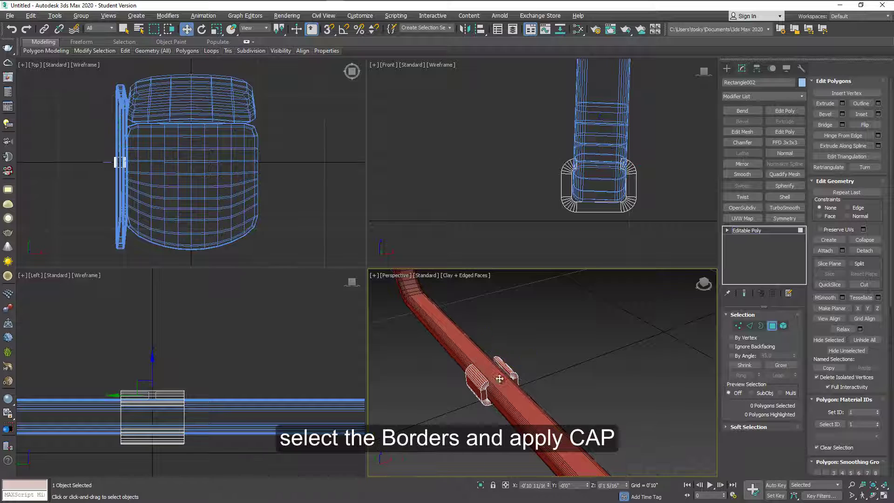
# Cap the open borders of the foot where the top polygons were removed, and leave border editing.
pyautogui.click(761, 326)
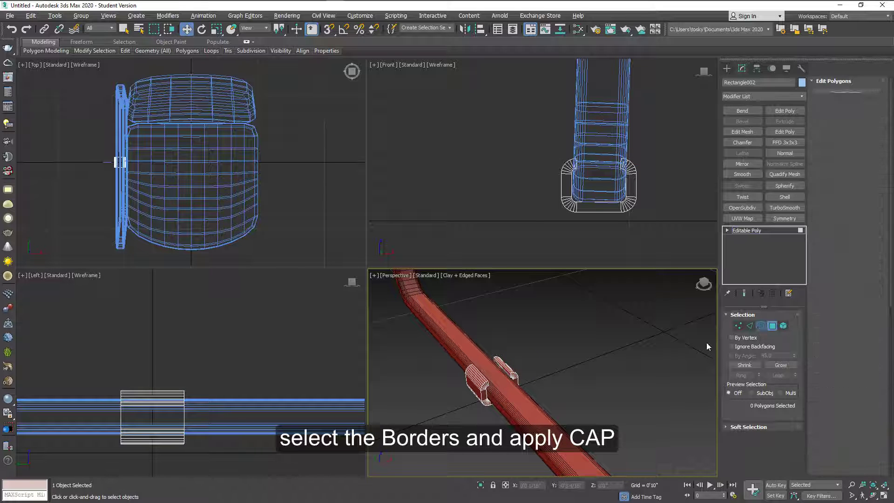
pyautogui.moveTo(470, 390); pyautogui.dragTo(470, 390)
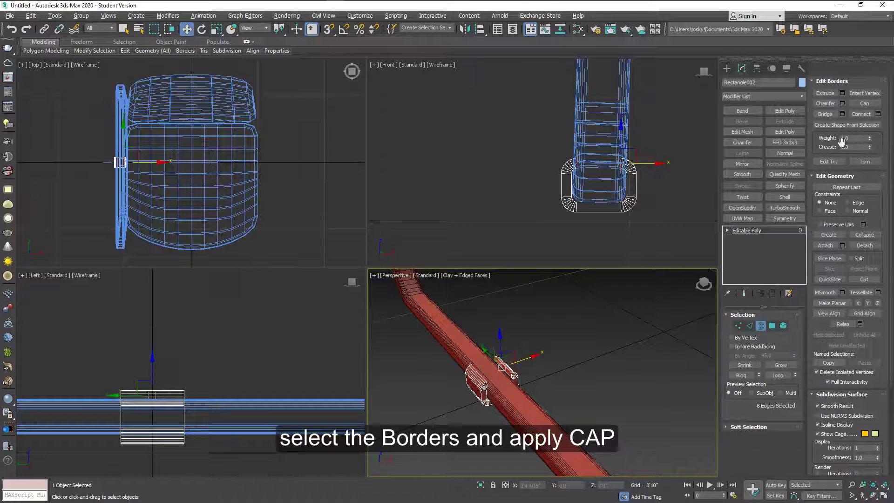
pyautogui.click(860, 107)
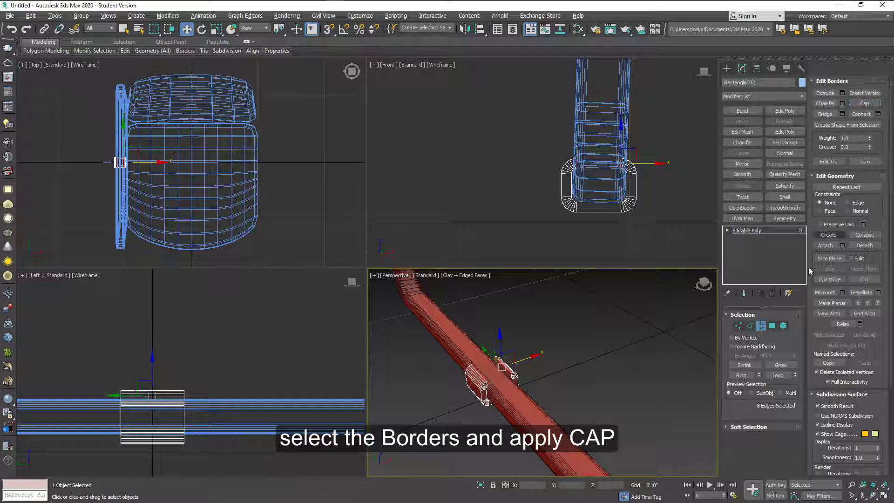
pyautogui.click(761, 325)
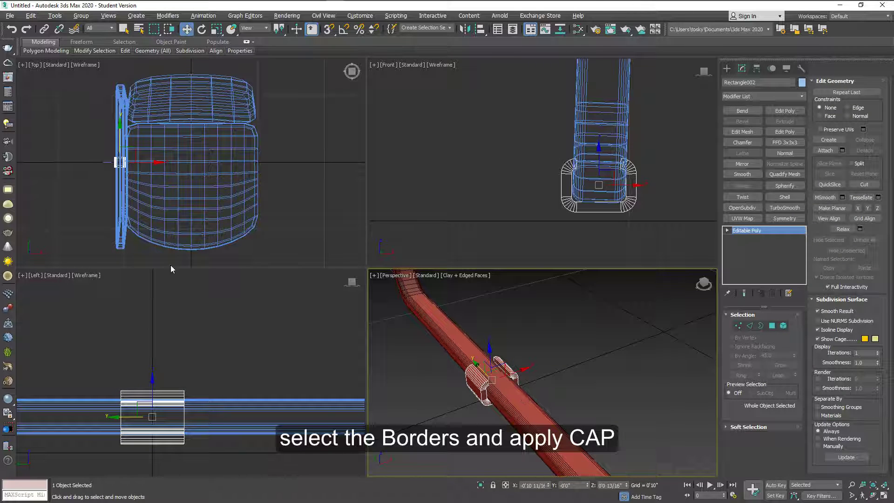
# Place the foot near one end of the leg's bottom rail and clone it as one instance near the other end.
pyautogui.scroll(-3, 196, 359)
pyautogui.moveTo(206, 362)
pyautogui.mouseDown()
pyautogui.moveTo(213, 387)
pyautogui.moveTo(102, 385)
pyautogui.moveTo(355, 375)
pyautogui.mouseUp()
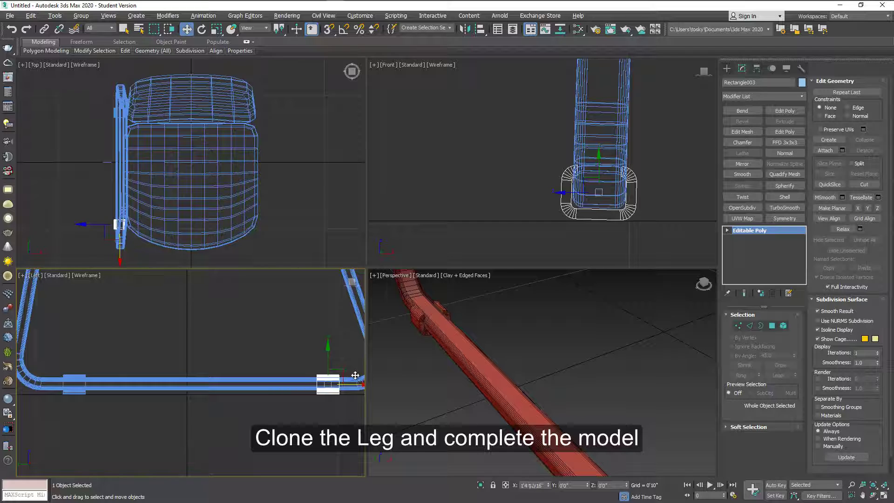
pyautogui.click(411, 236)
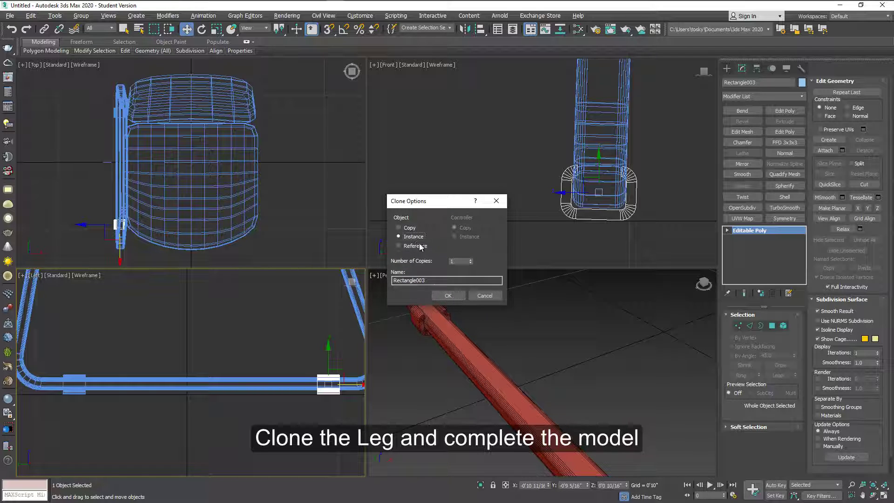
pyautogui.click(454, 295)
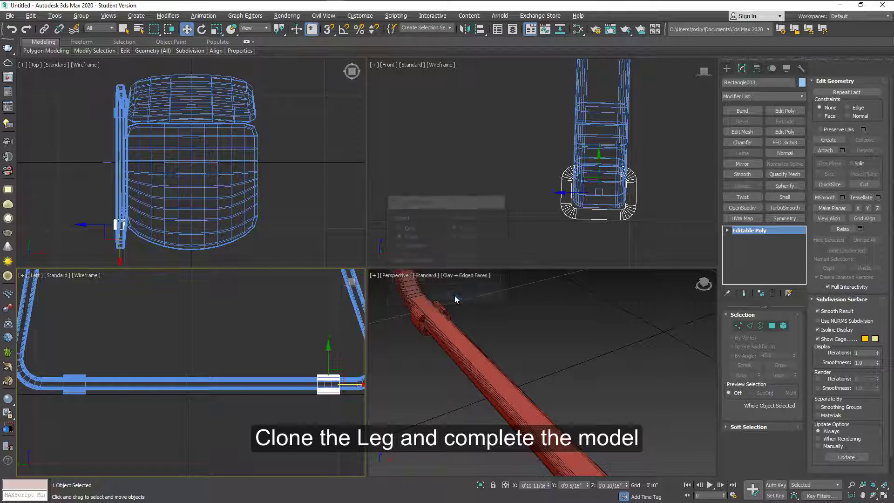
# Mirror the leg and its two feet on the X axis as an instance and move the copy to the seat's opposite side.
pyautogui.click(592, 243)
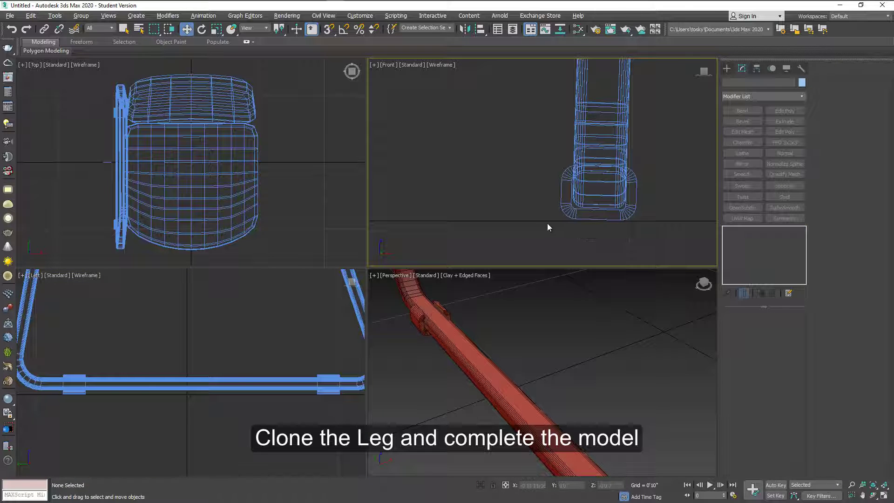
pyautogui.moveTo(648, 181); pyautogui.dragTo(582, 200)
pyautogui.scroll(-5, 596, 195)
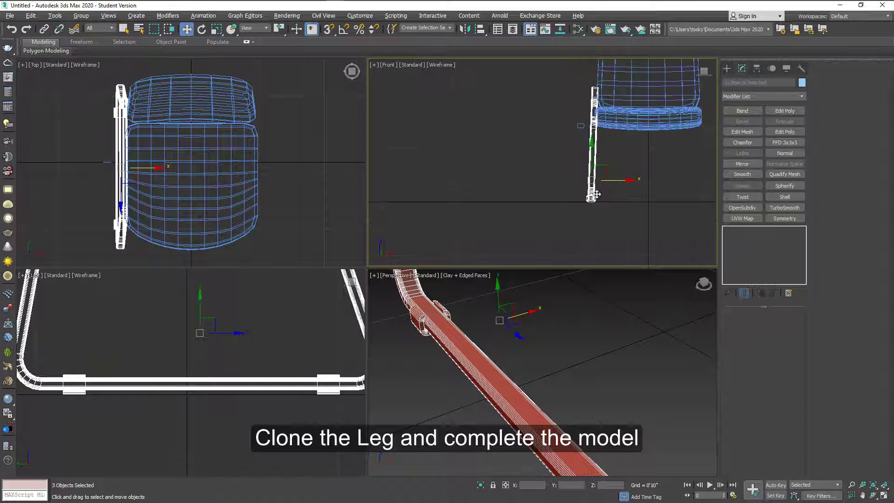
pyautogui.moveTo(631, 183); pyautogui.dragTo(532, 215, button='middle')
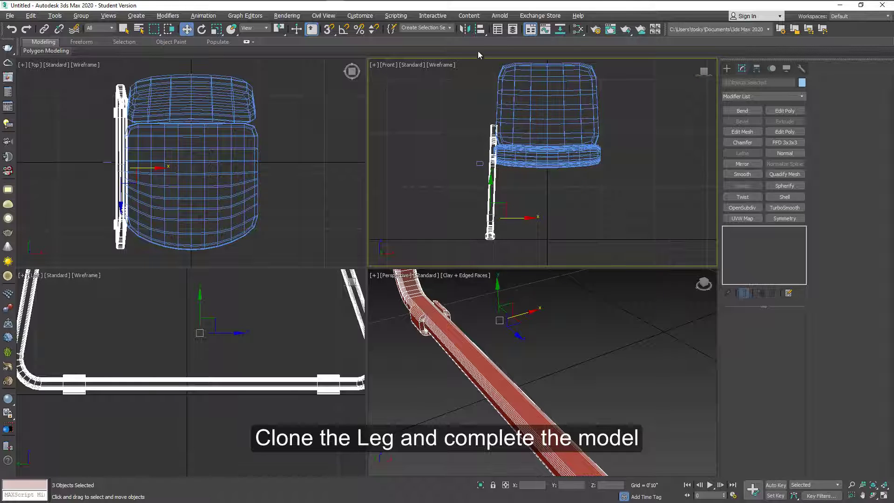
pyautogui.click(464, 29)
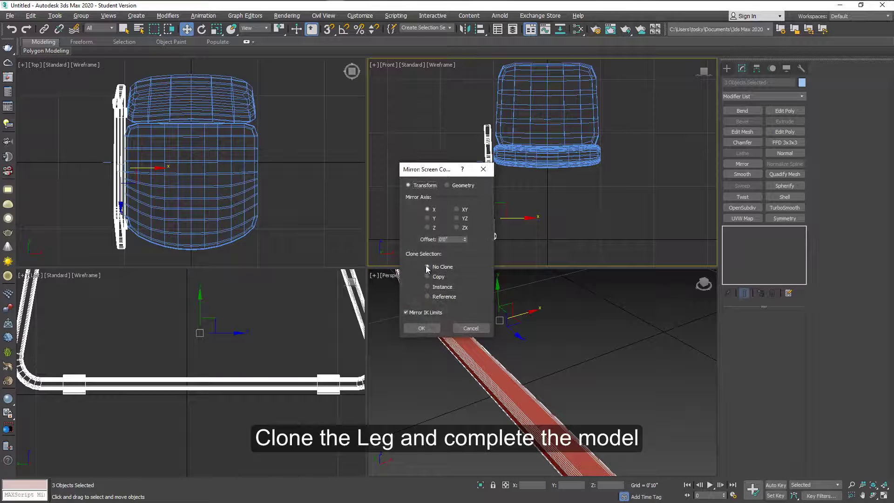
pyautogui.click(427, 287)
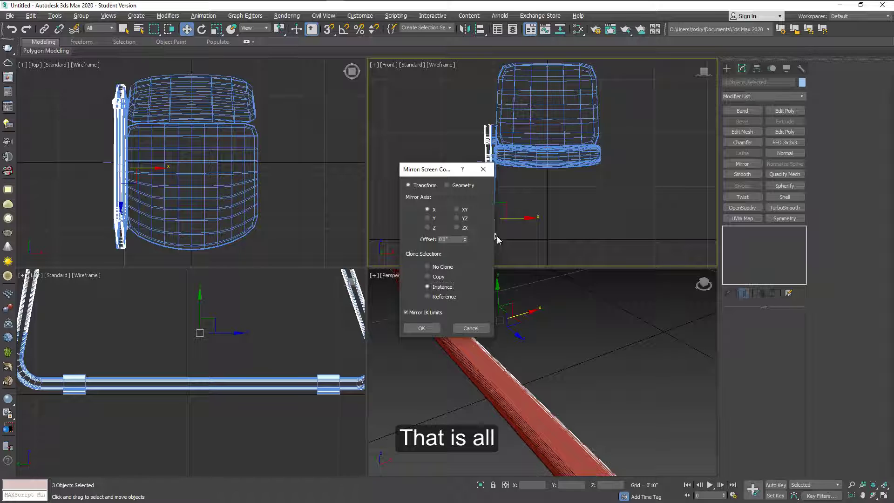
pyautogui.click(431, 328)
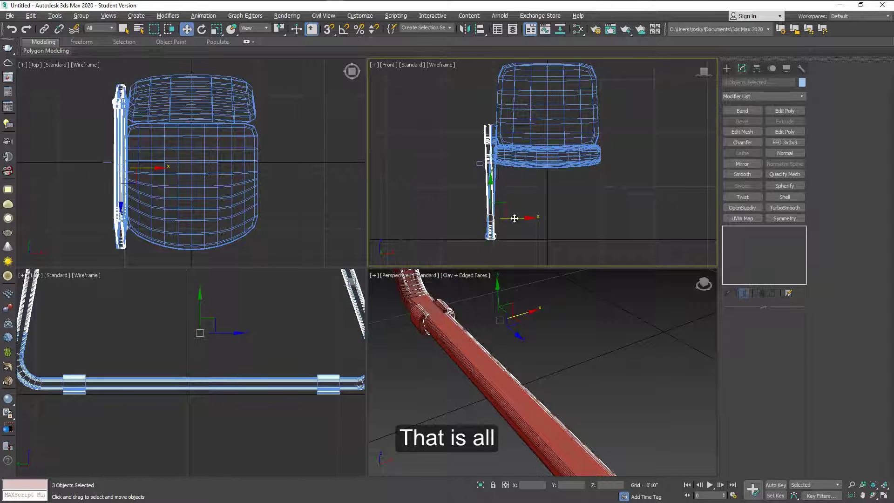
pyautogui.moveTo(514, 218); pyautogui.dragTo(627, 214)
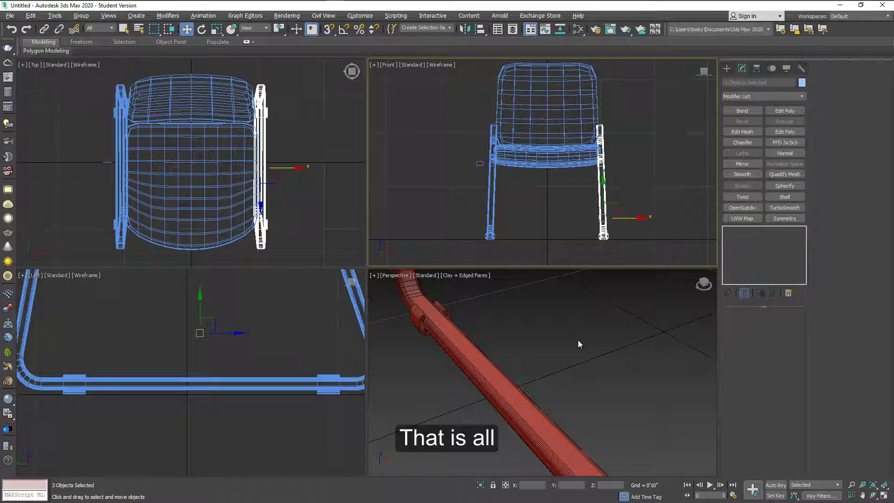
# Set the TurboSmooth iterations to 2 on the seat and backrest, and turn off edged faces in a maximized Perspective view.
pyautogui.scroll(-8, 577, 340)
pyautogui.moveTo(587, 317); pyautogui.dragTo(544, 429, button='middle')
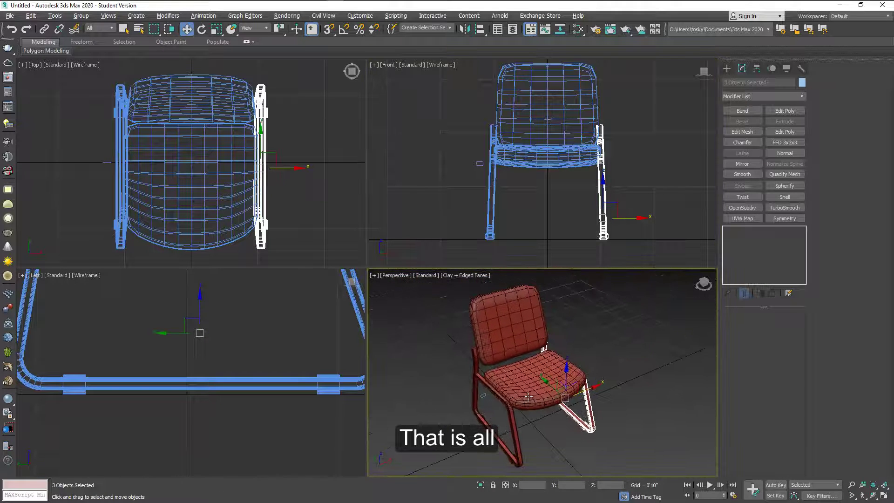
pyautogui.click(542, 431)
pyautogui.hotkey('alt', 'w')
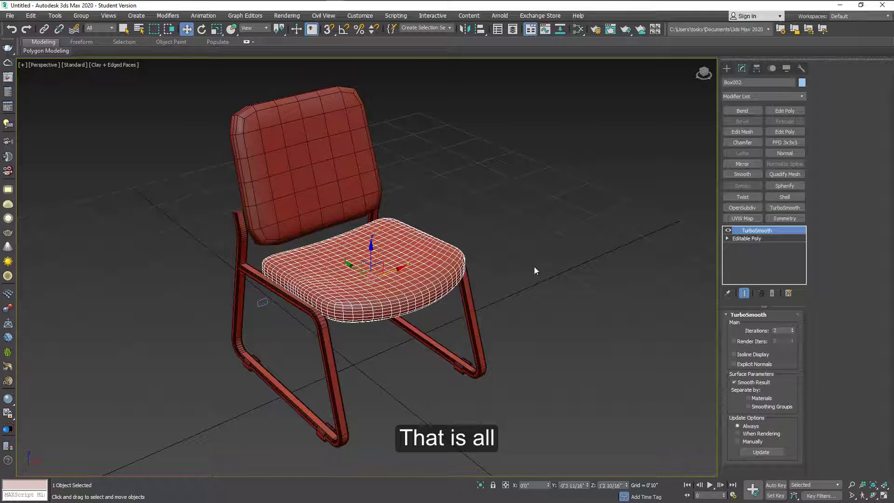
pyautogui.click(287, 145)
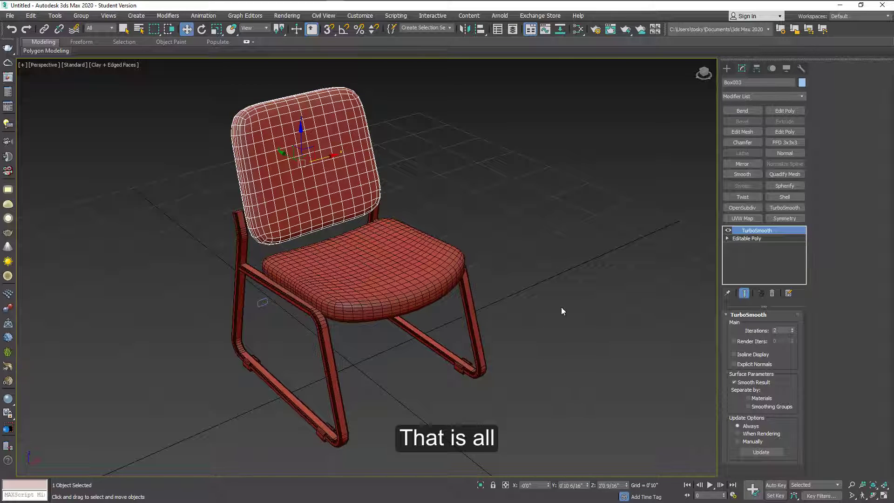
pyautogui.press('F4')
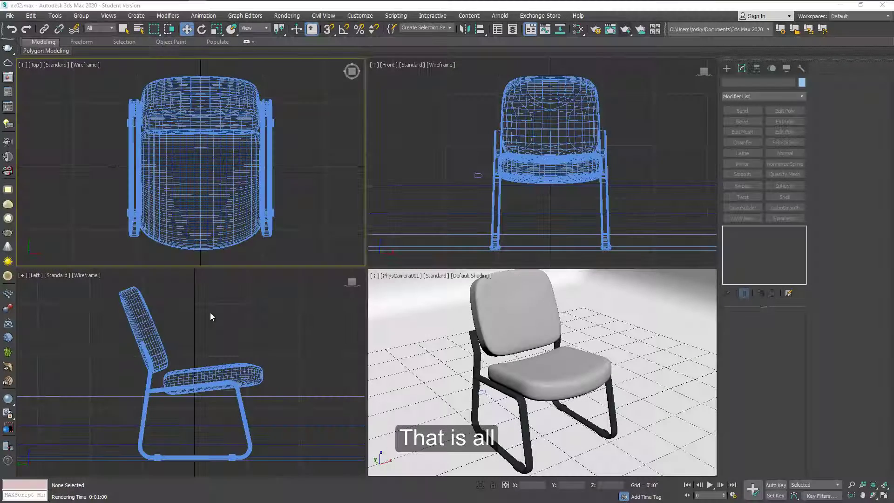
# Examine the seat, backrest and swept leg of the adjusted chair and their modifiers against the reference photo.
pyautogui.click(205, 369)
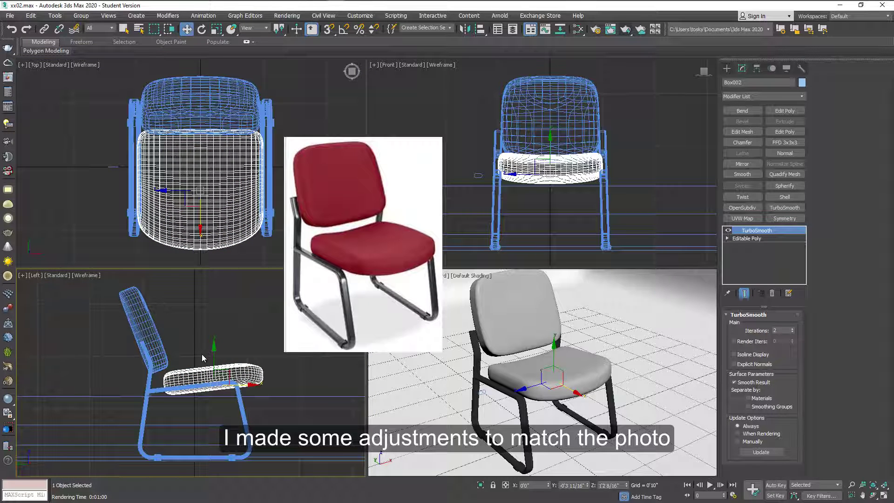
pyautogui.click(155, 333)
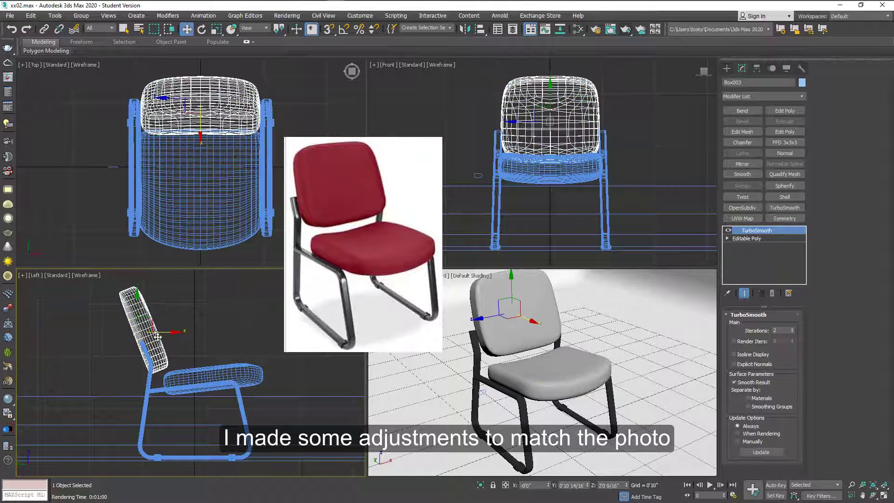
pyautogui.click(243, 412)
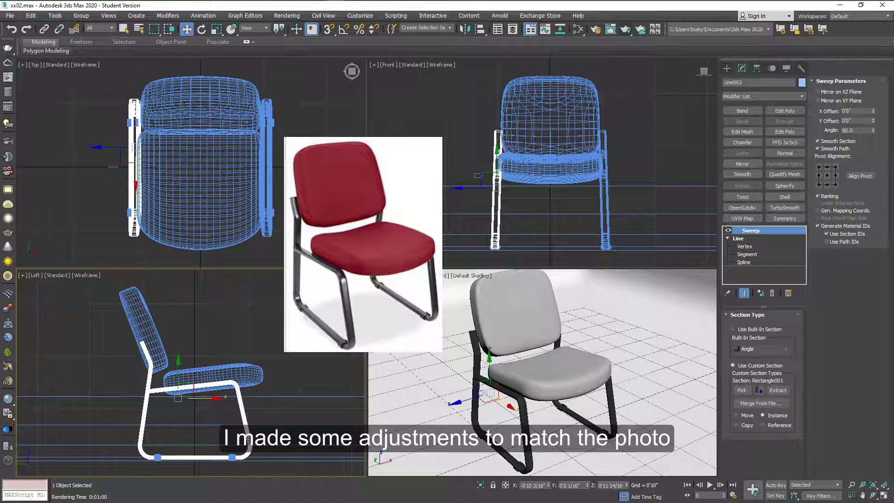